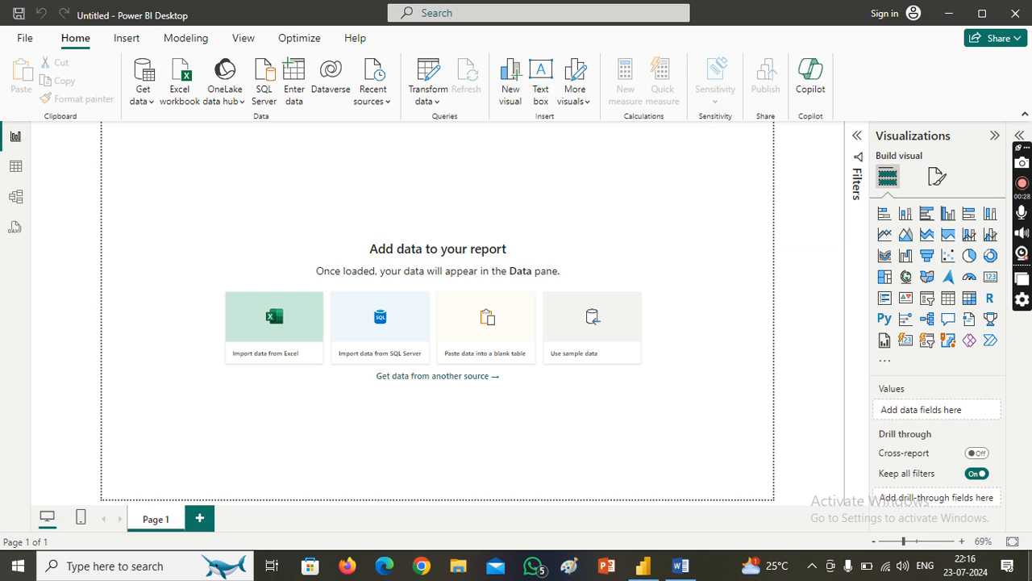
Step: Switch to the Power Query practice list in Word and review the tasks up to changing the column data type
{"action": "left_click", "coordinate": [682, 567]}
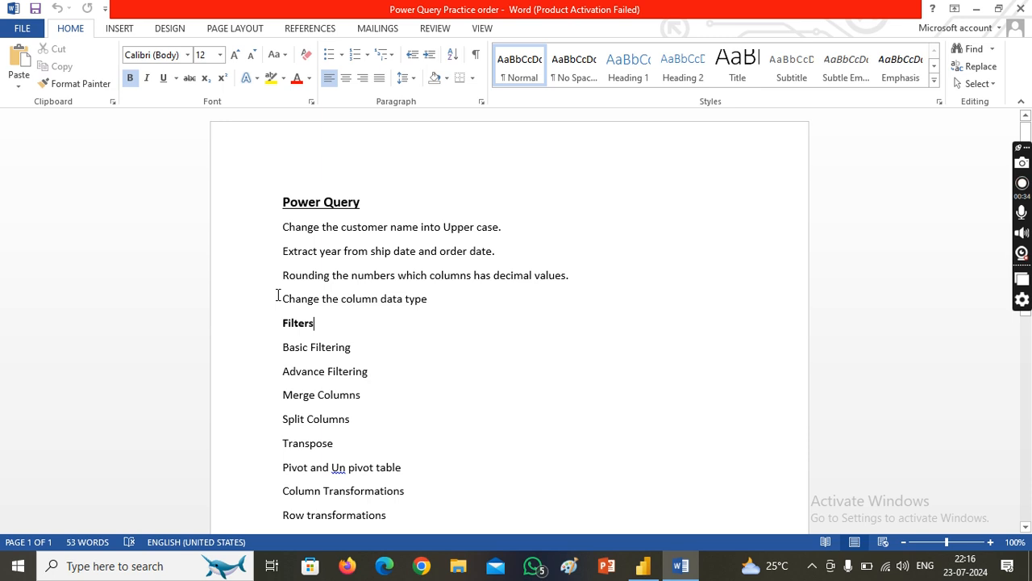
{"action": "left_click_drag", "start_coordinate": [278, 296], "coordinate": [437, 302]}
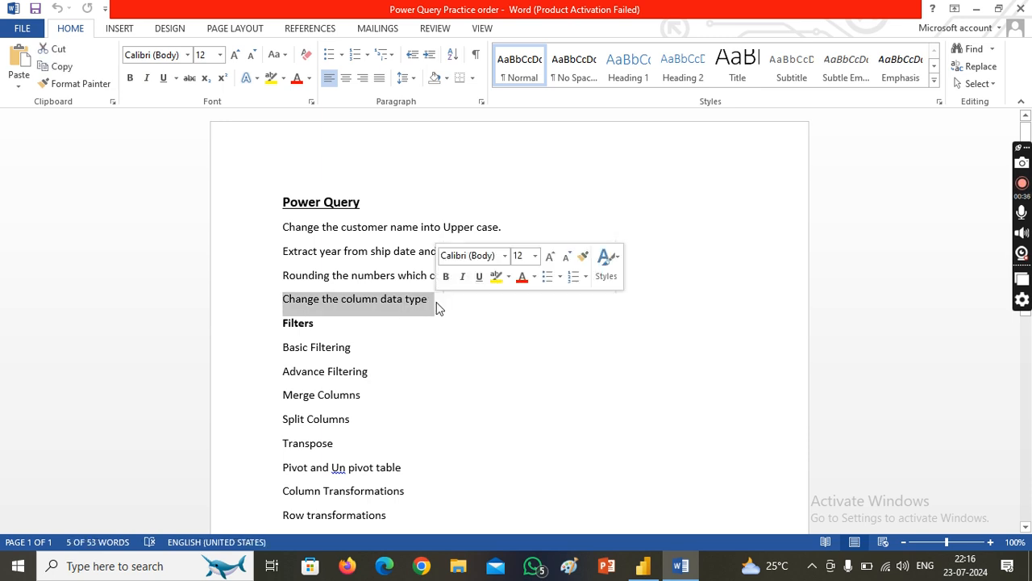
{"action": "left_click", "coordinate": [438, 308]}
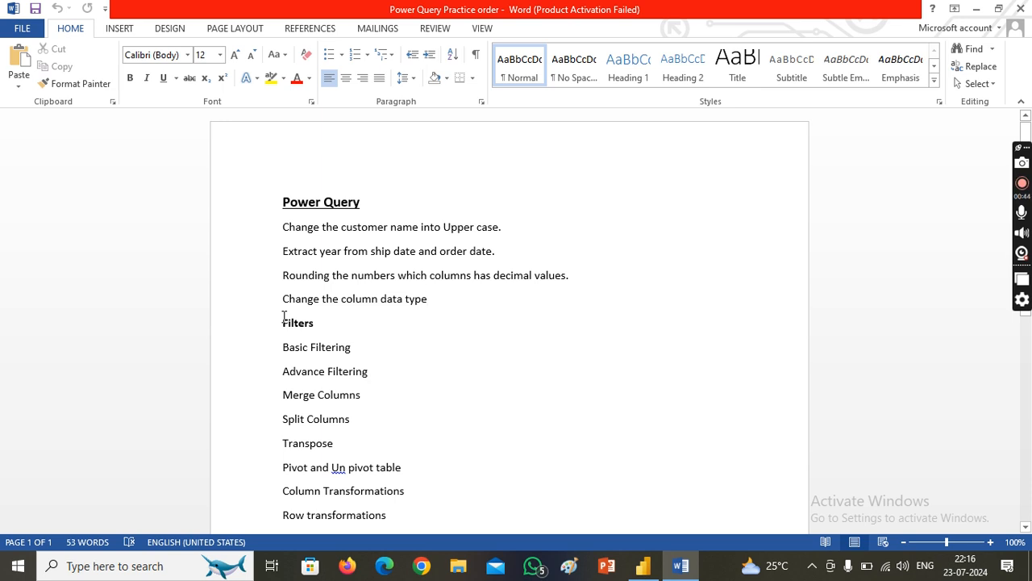
Step: Switch back to Power BI Desktop and open the Power Query Editor through Transform data
{"action": "left_click", "coordinate": [643, 570]}
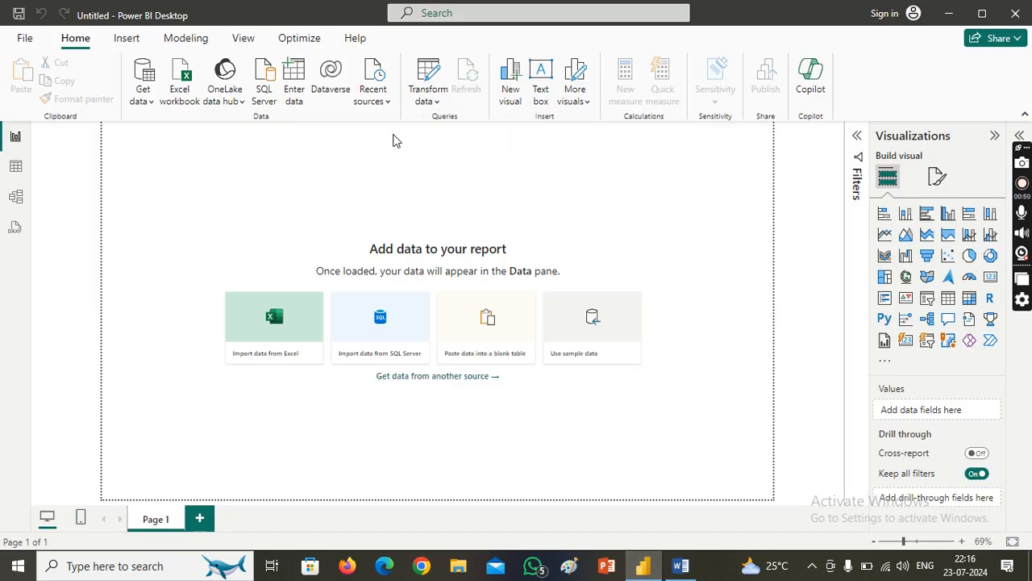
{"action": "left_click", "coordinate": [432, 107]}
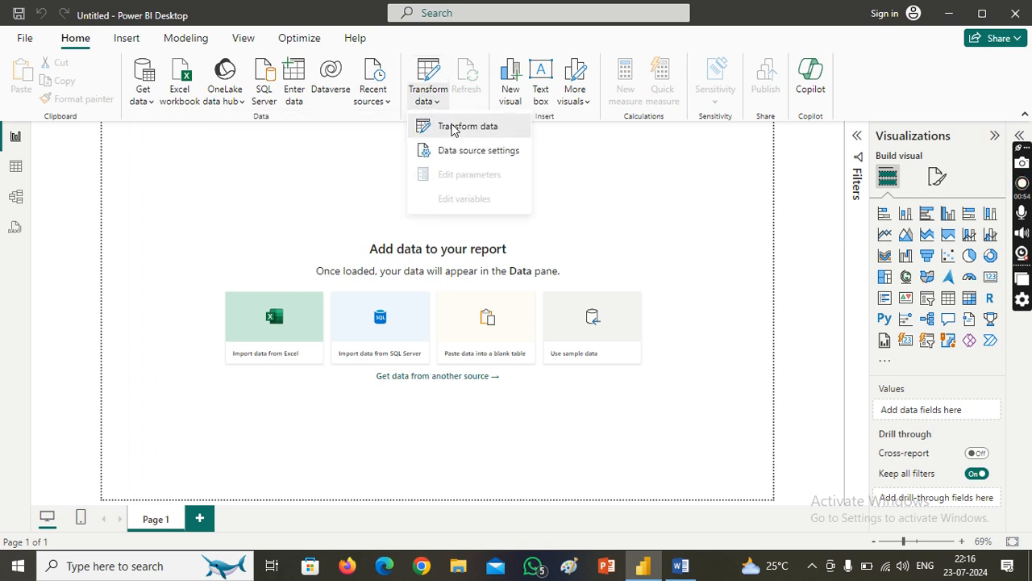
{"action": "left_click", "coordinate": [456, 127]}
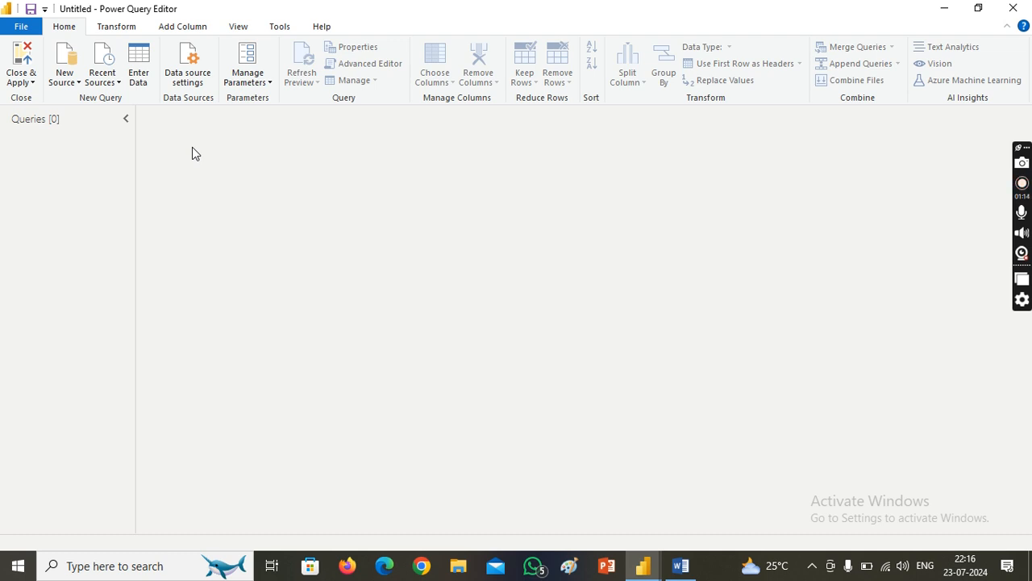
Step: Load the Orders table from the recent source Amazon Data India.xlsx as a new query
{"action": "left_click", "coordinate": [119, 84]}
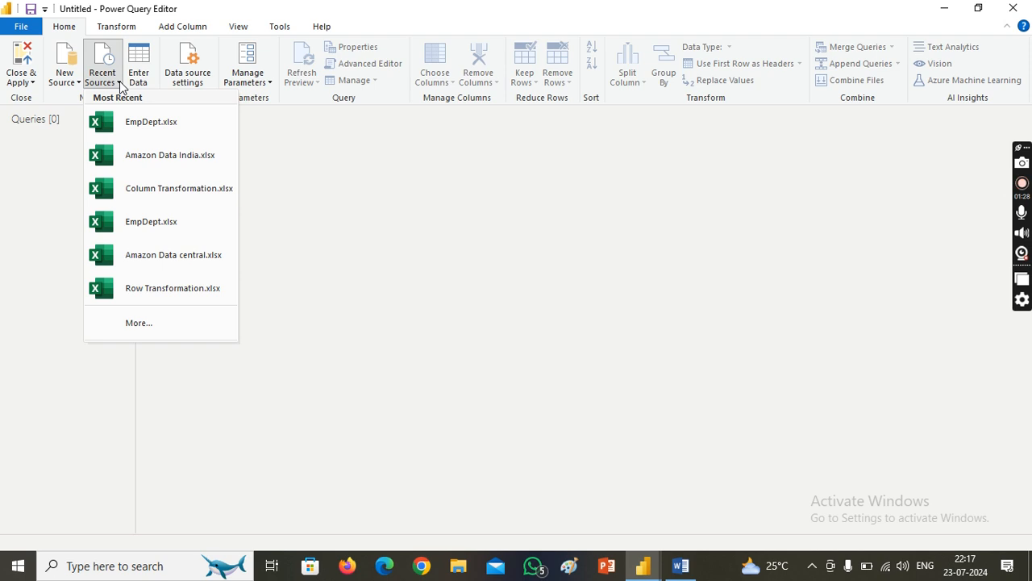
{"action": "left_click", "coordinate": [189, 161]}
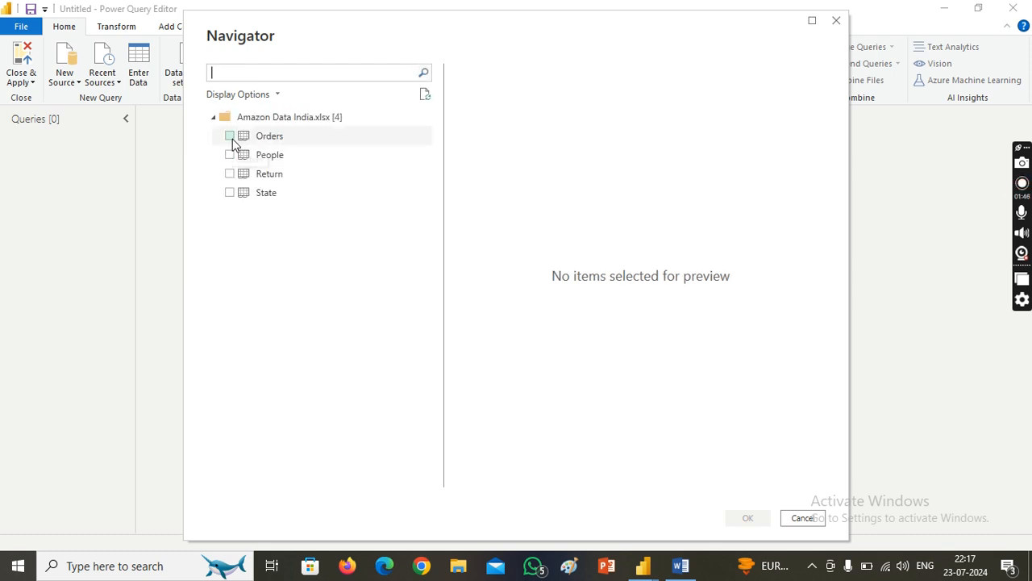
{"action": "left_click", "coordinate": [230, 137]}
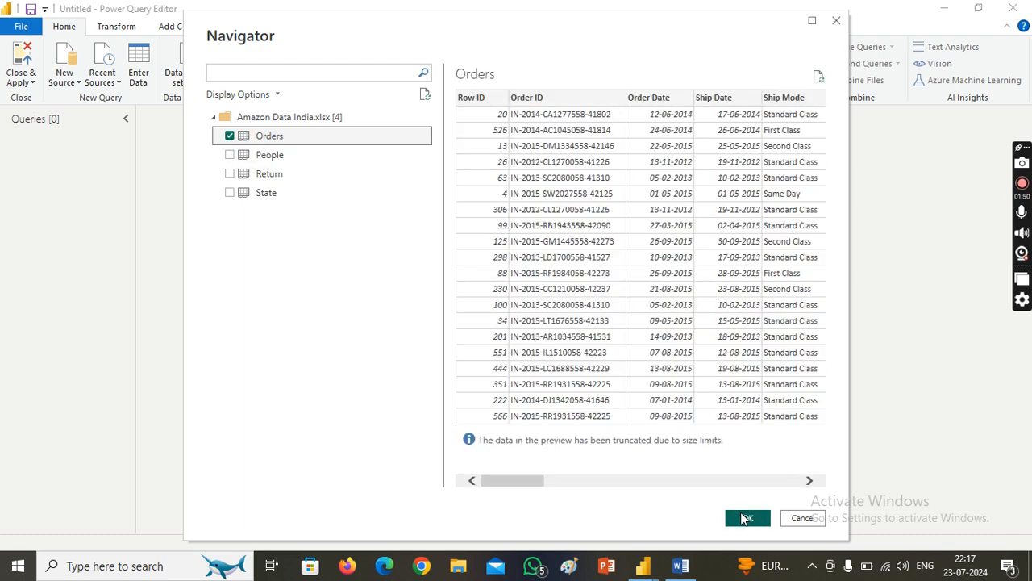
{"action": "left_click", "coordinate": [746, 518]}
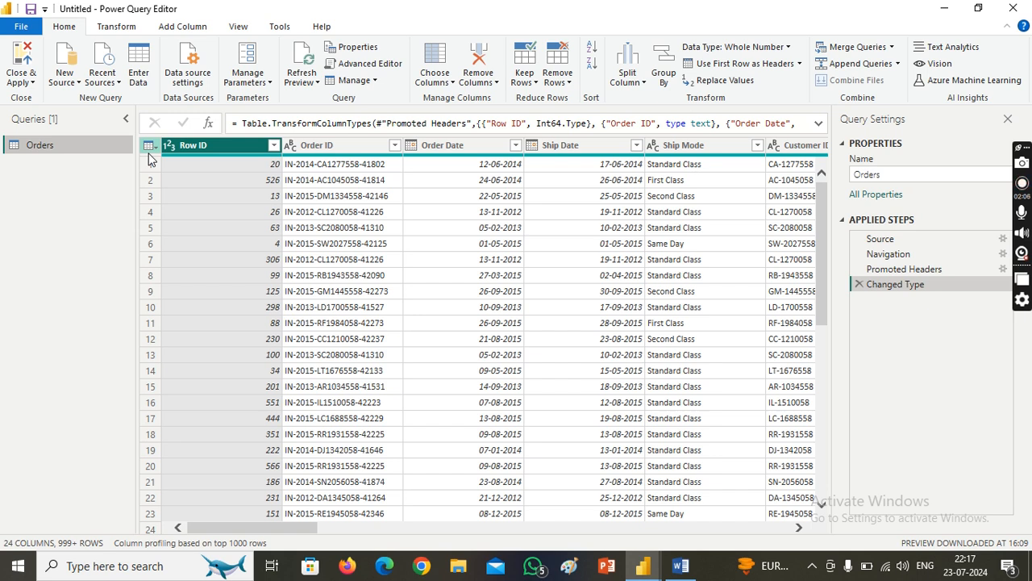
Step: Duplicate the Orders query and rename the copy "Orders East(Basic filtering)"
{"action": "right_click", "coordinate": [57, 147]}
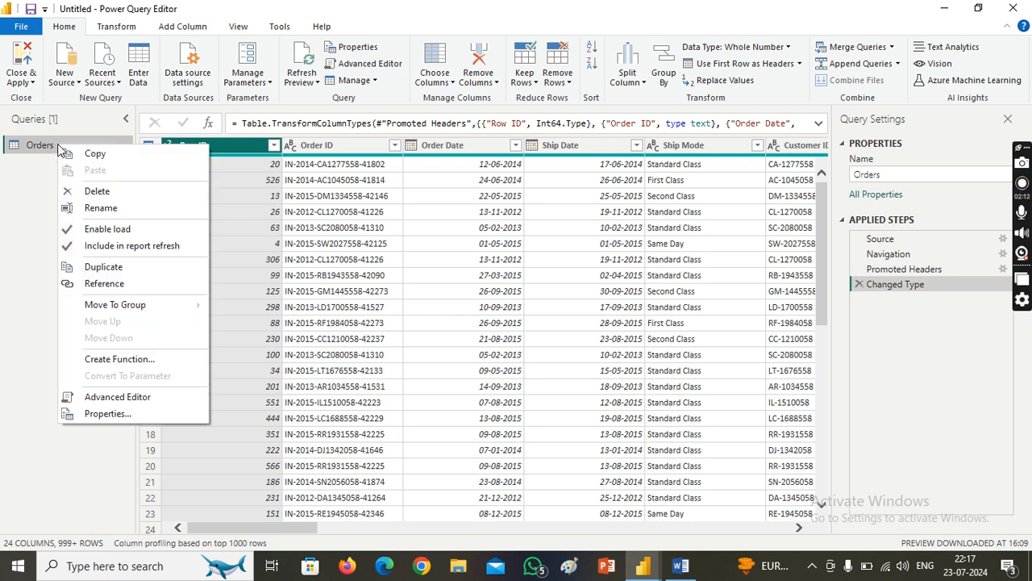
{"action": "left_click", "coordinate": [104, 266]}
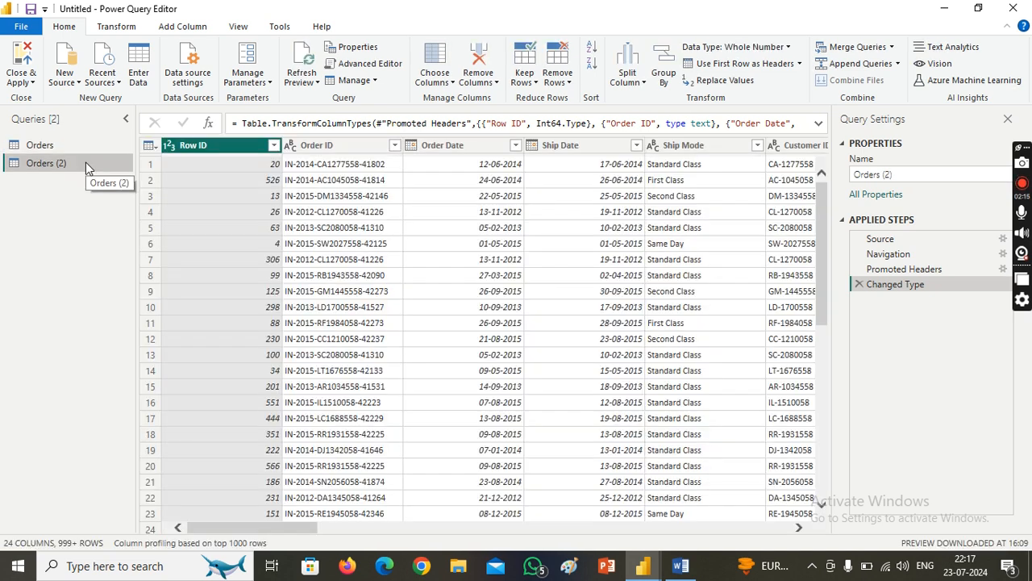
{"action": "double_click", "coordinate": [86, 163]}
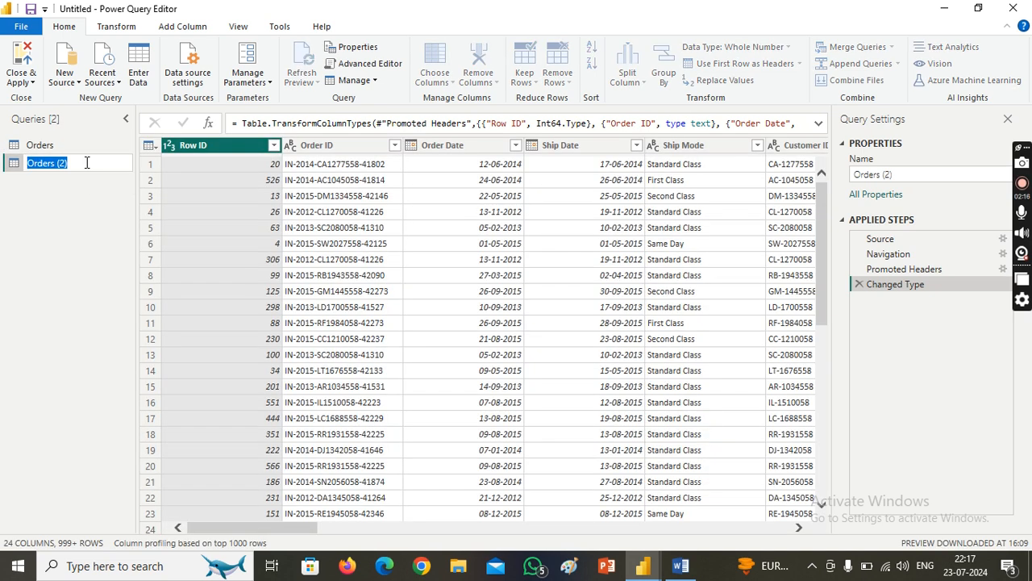
{"action": "key", "text": "BackSpace"}
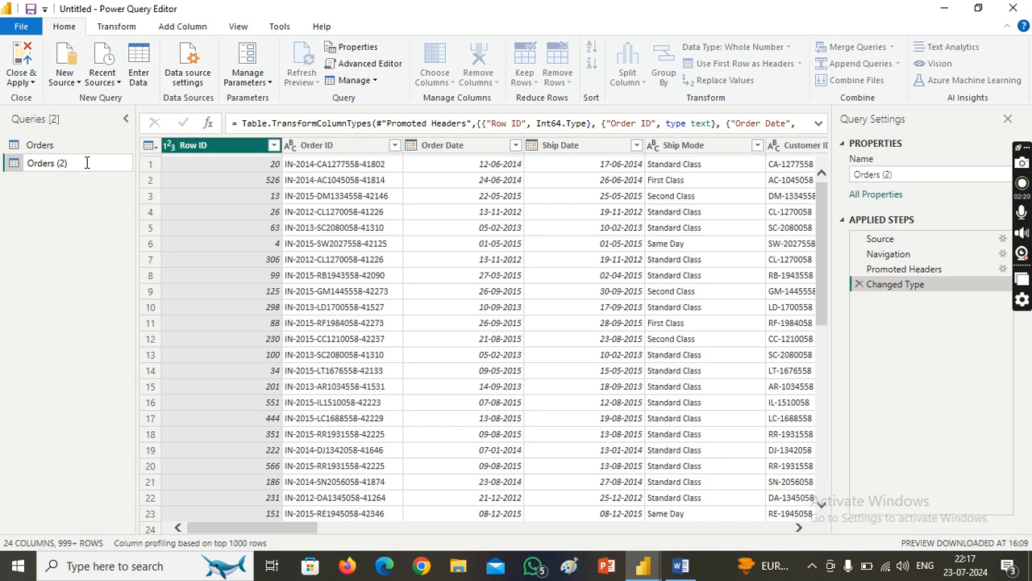
{"action": "key", "text": "BackSpace"}
{"action": "key", "text": "BackSpace"}
{"action": "type", "text": "E"}
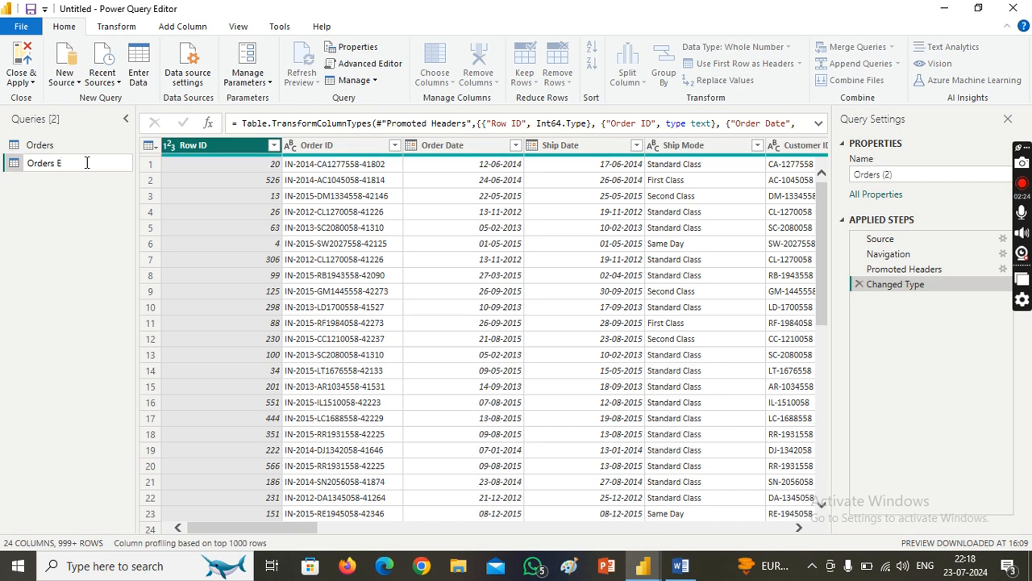
{"action": "type", "text": "ast(Basic filtering)"}
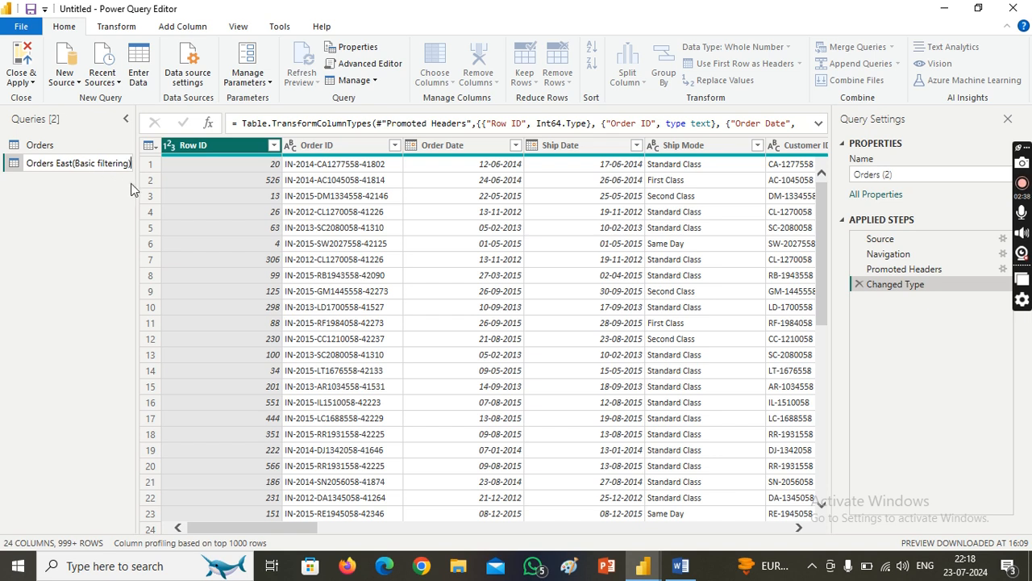
{"action": "key", "text": "Return"}
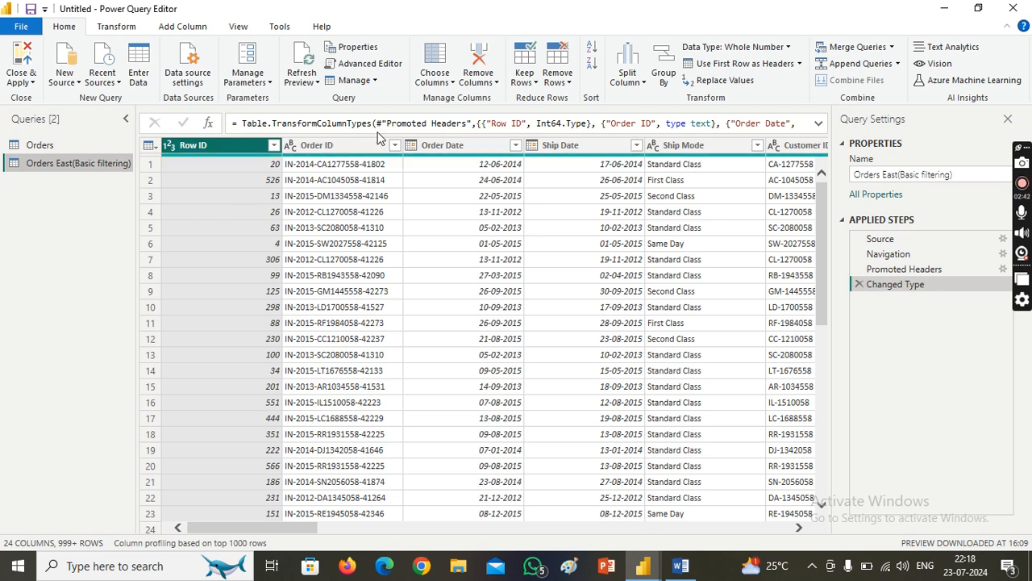
Step: Go to the Region column of the duplicated query and look through its values
{"action": "left_click", "coordinate": [435, 84]}
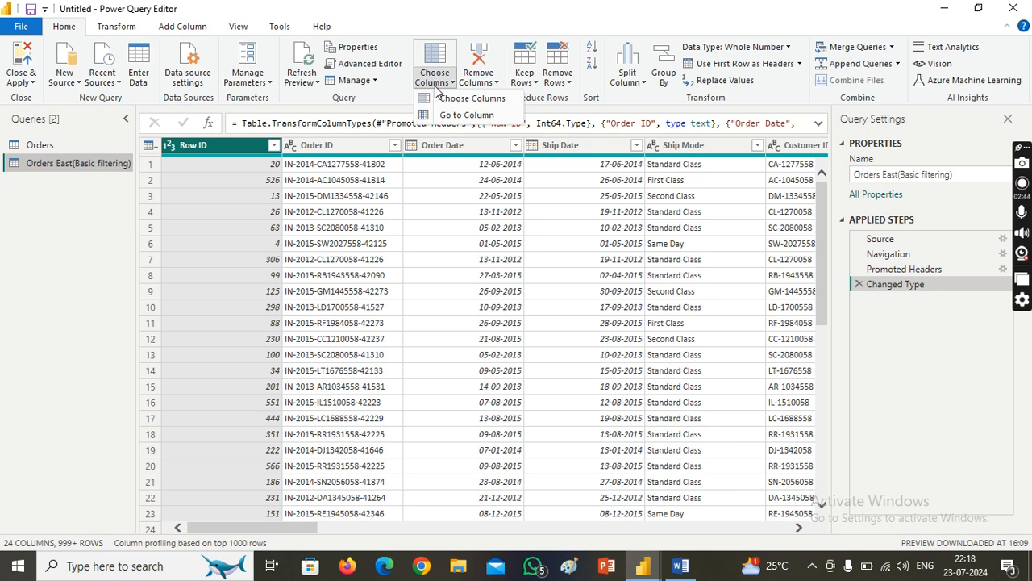
{"action": "left_click", "coordinate": [457, 114]}
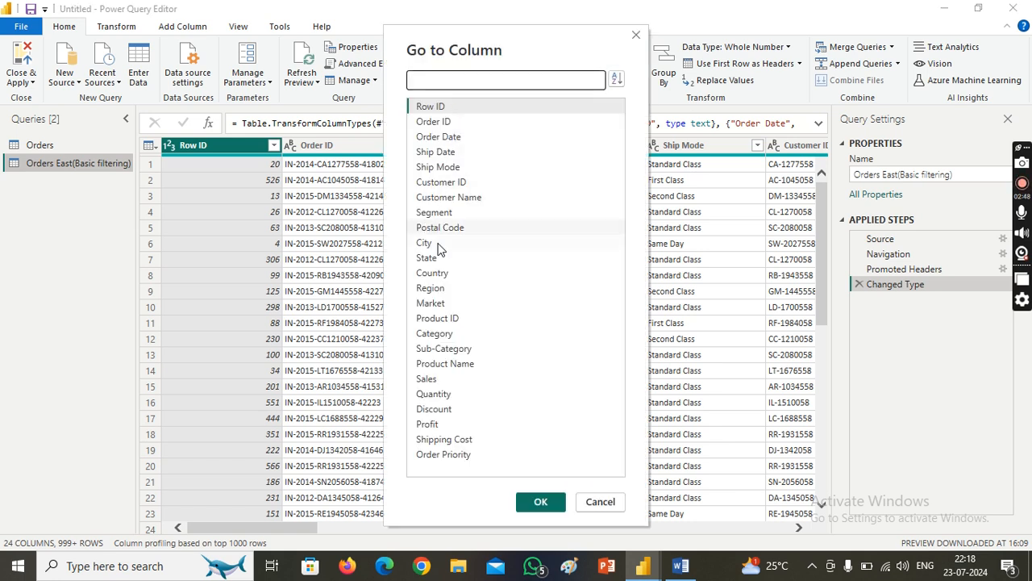
{"action": "left_click", "coordinate": [439, 295]}
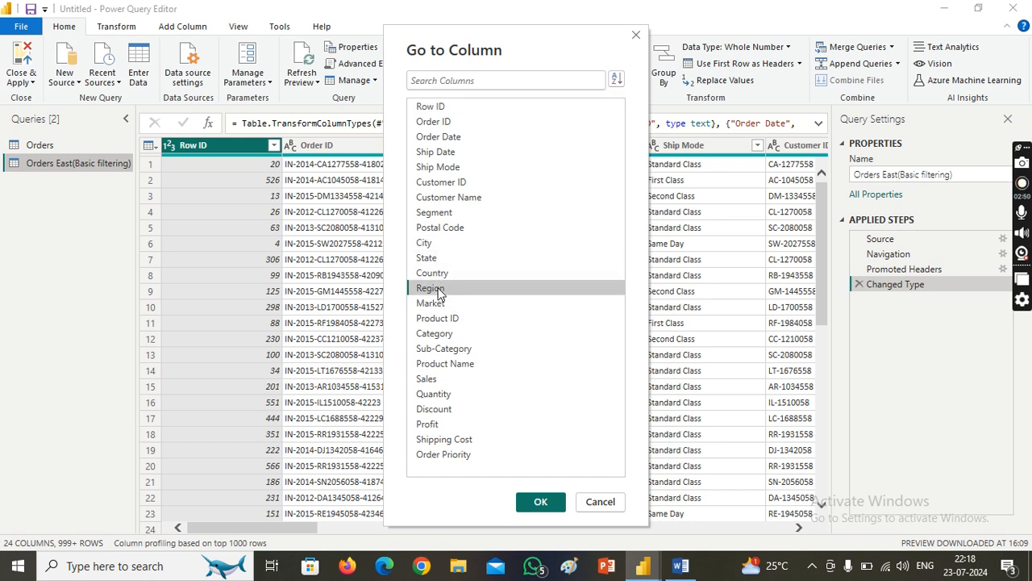
{"action": "left_click", "coordinate": [538, 501]}
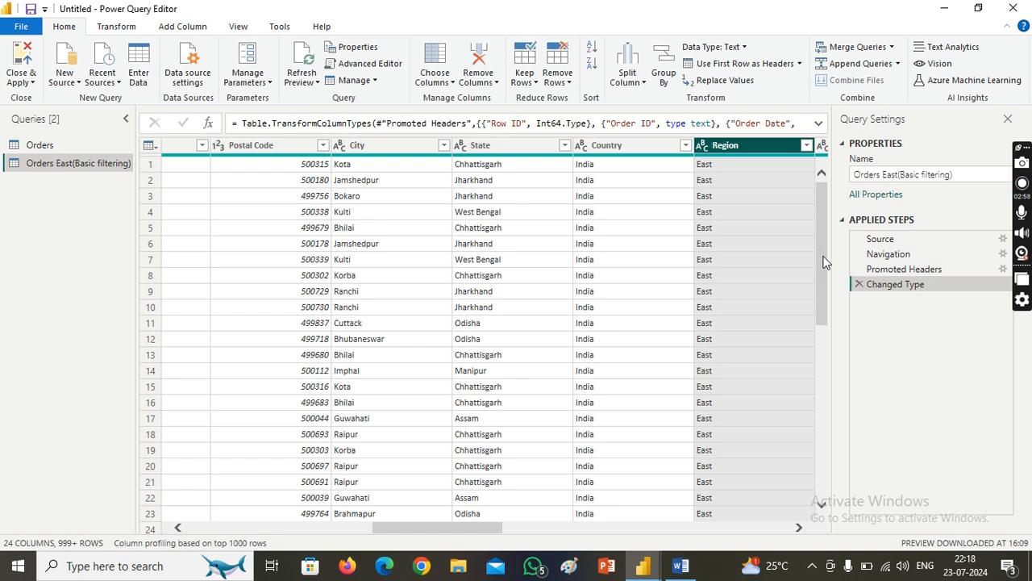
{"action": "left_click_drag", "start_coordinate": [826, 262], "coordinate": [824, 502]}
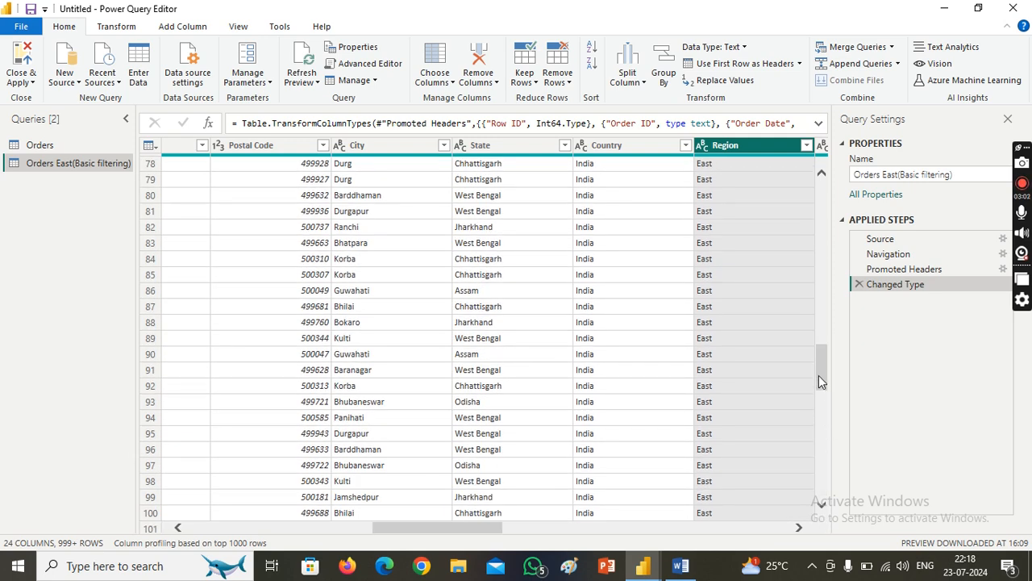
{"action": "left_click_drag", "start_coordinate": [823, 381], "coordinate": [818, 500]}
{"action": "left_click_drag", "start_coordinate": [823, 422], "coordinate": [812, 191]}
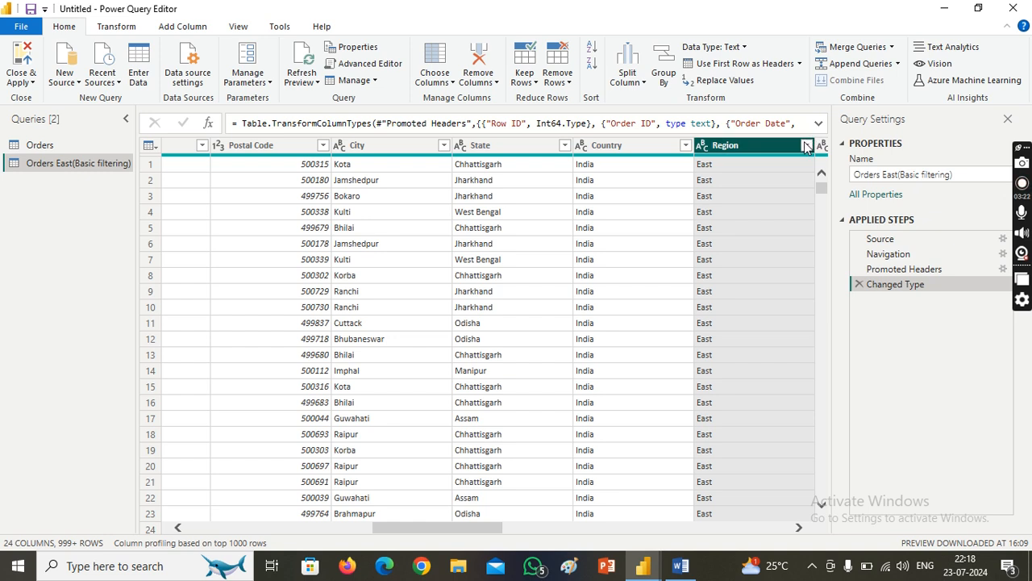
Step: Filter the Region column to keep only the East rows
{"action": "left_click", "coordinate": [806, 146]}
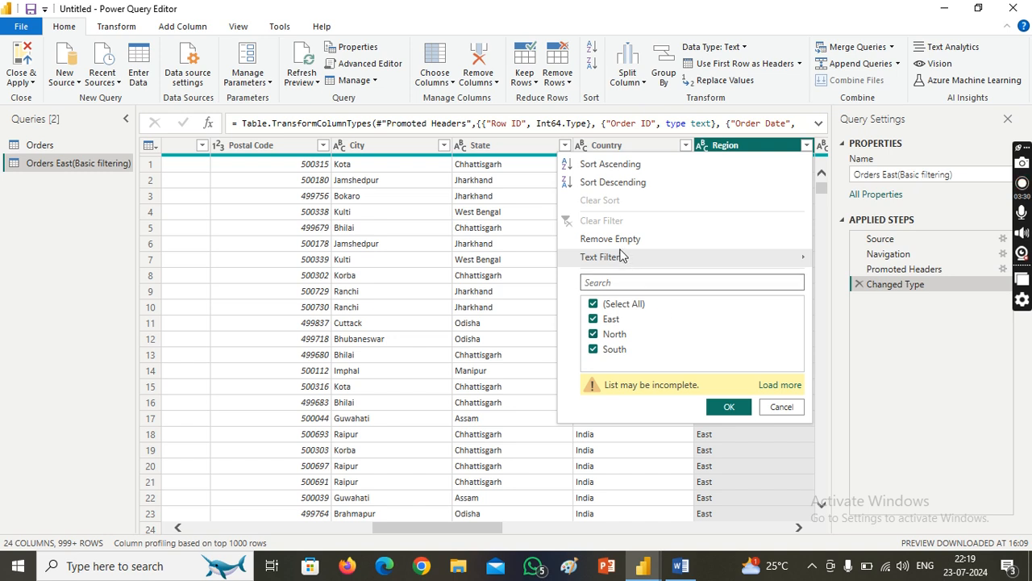
{"action": "mouse_move", "coordinate": [620, 255]}
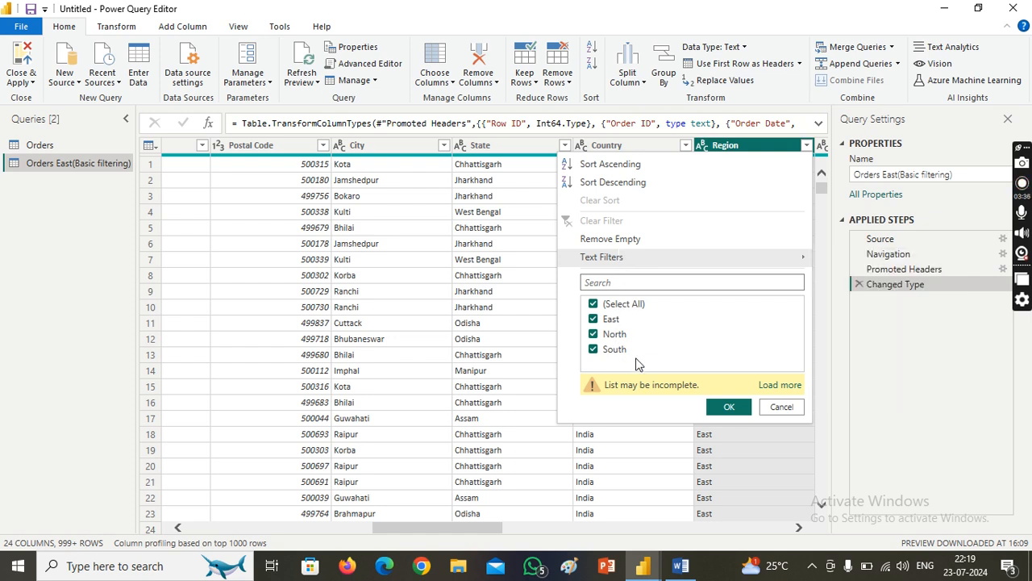
{"action": "left_click", "coordinate": [594, 305]}
{"action": "left_click", "coordinate": [593, 320]}
{"action": "left_click", "coordinate": [729, 406]}
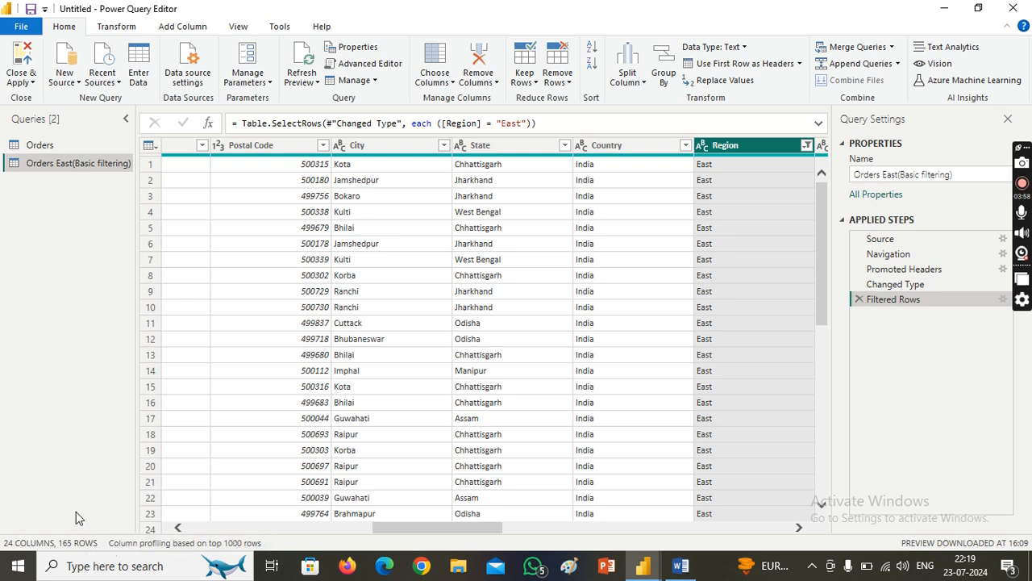
Step: Compare the row counts of Orders and Orders East(Basic filtering), and delete the latter's Filtered Rows step
{"action": "left_click", "coordinate": [36, 146]}
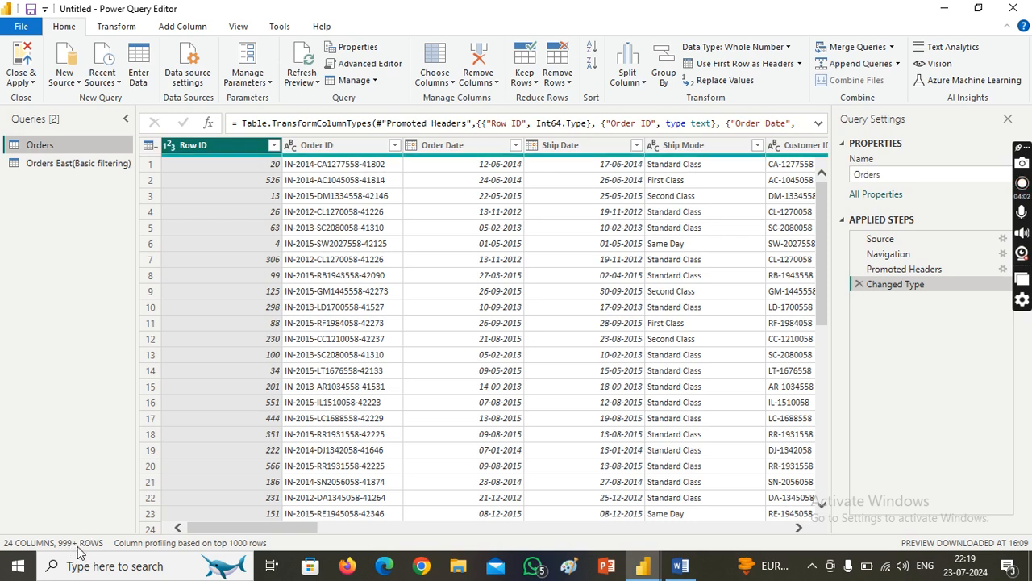
{"action": "left_click", "coordinate": [68, 164]}
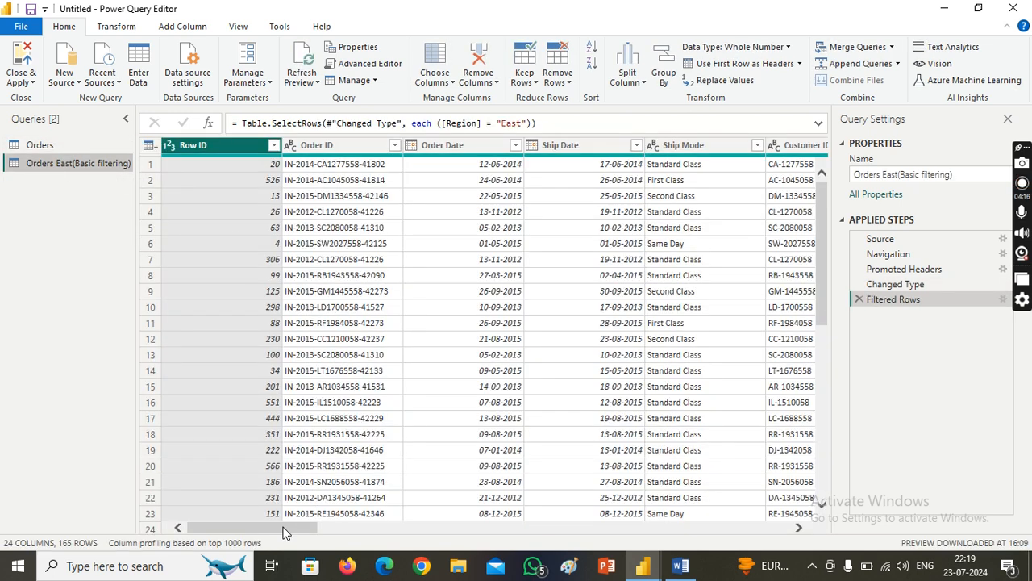
{"action": "left_click_drag", "start_coordinate": [287, 528], "coordinate": [239, 505]}
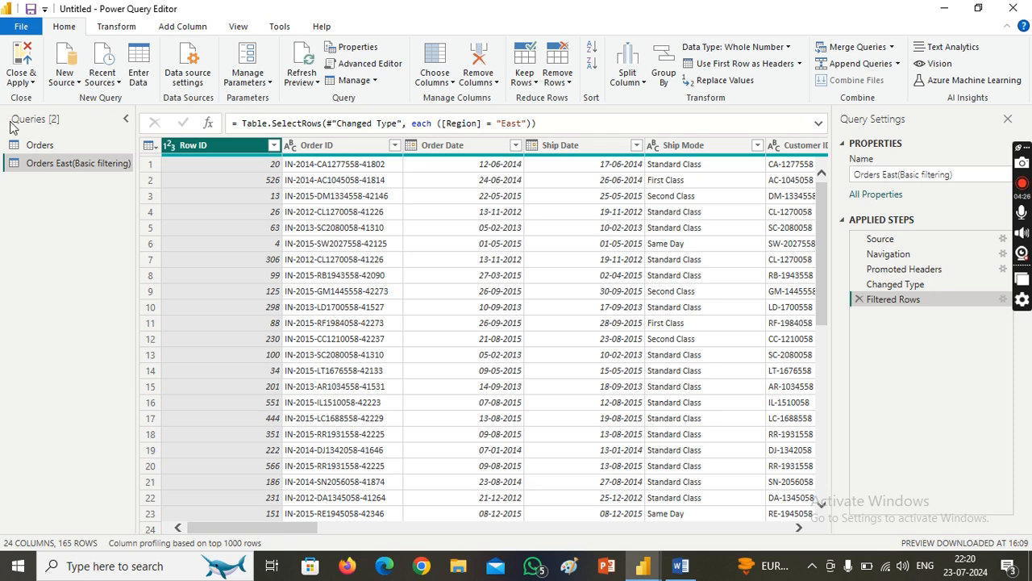
{"action": "left_click", "coordinate": [860, 300]}
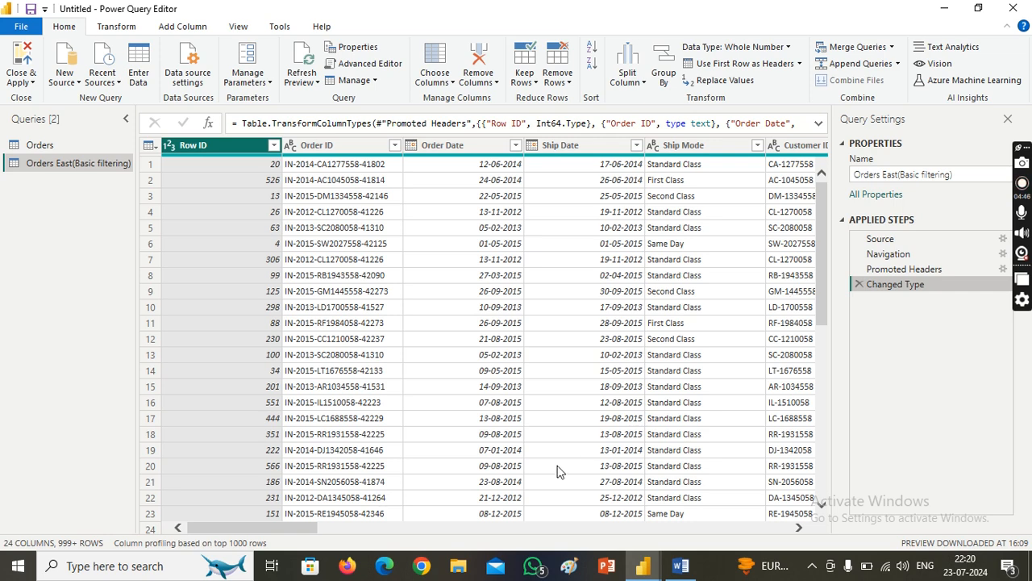
Step: In the State column's filter for Orders East(Basic filtering), clear all the states and select Andhra Pradesh
{"action": "left_click_drag", "start_coordinate": [314, 529], "coordinate": [482, 547]}
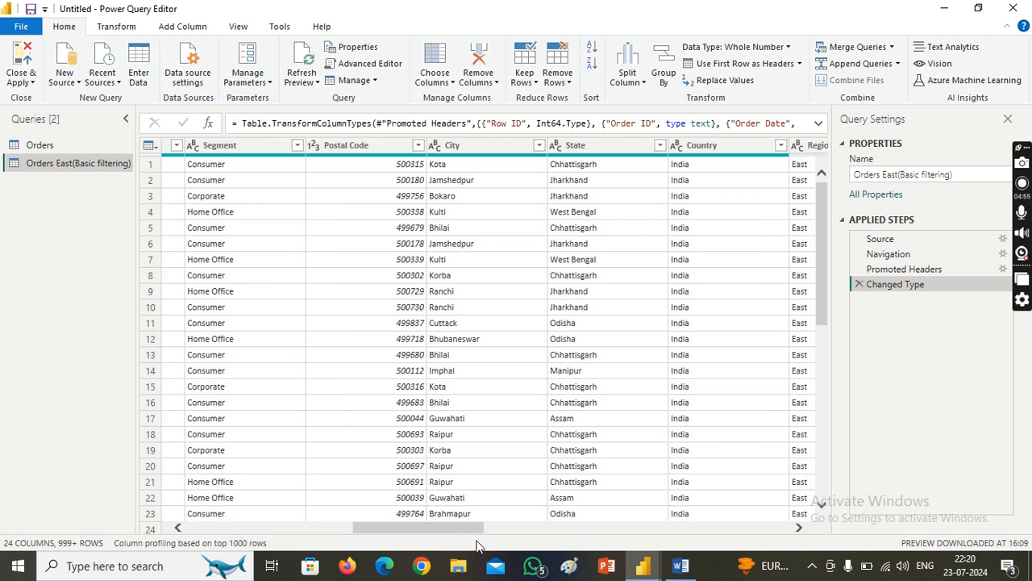
{"action": "left_click", "coordinate": [586, 152]}
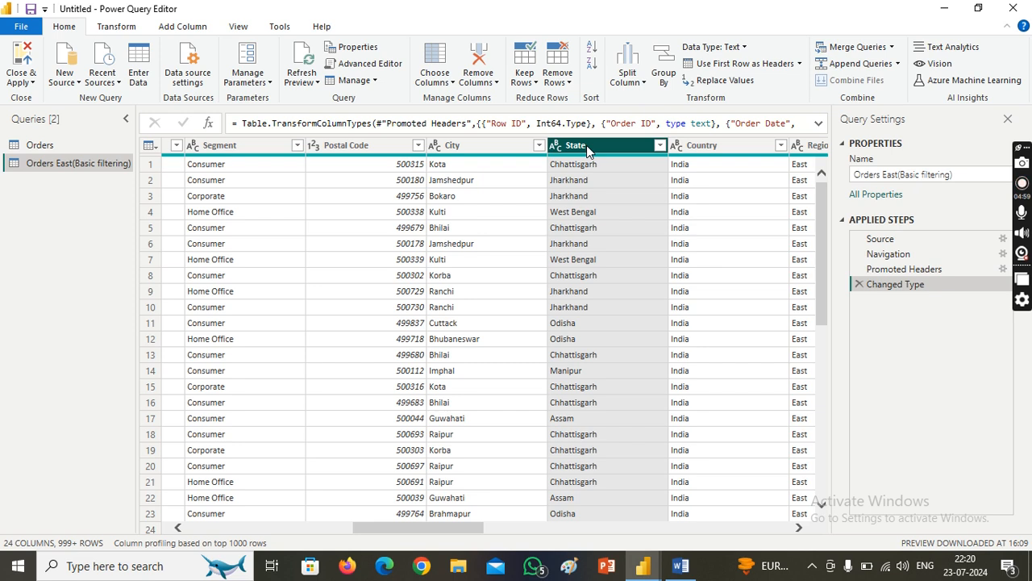
{"action": "left_click", "coordinate": [660, 146]}
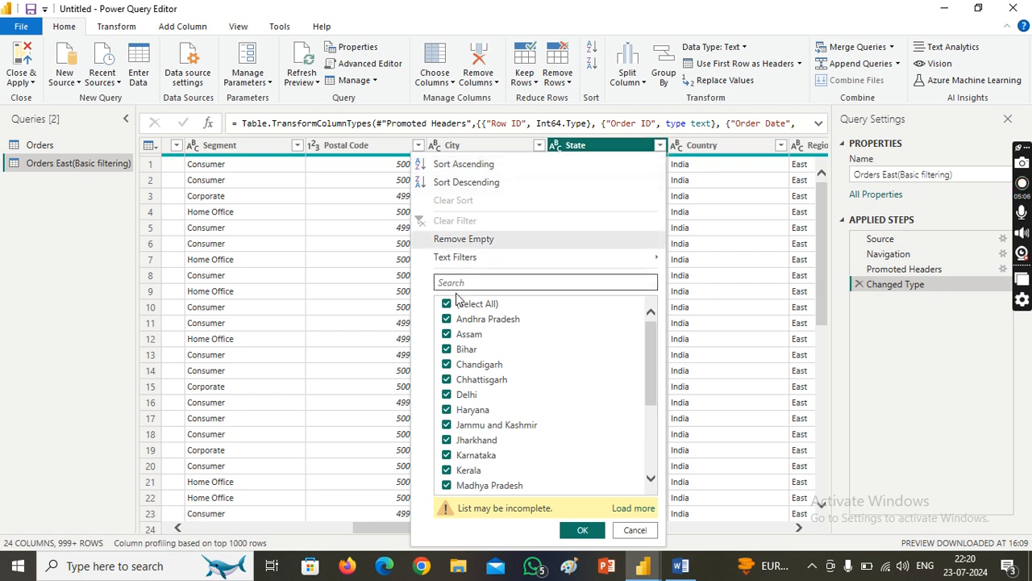
{"action": "mouse_move", "coordinate": [462, 267]}
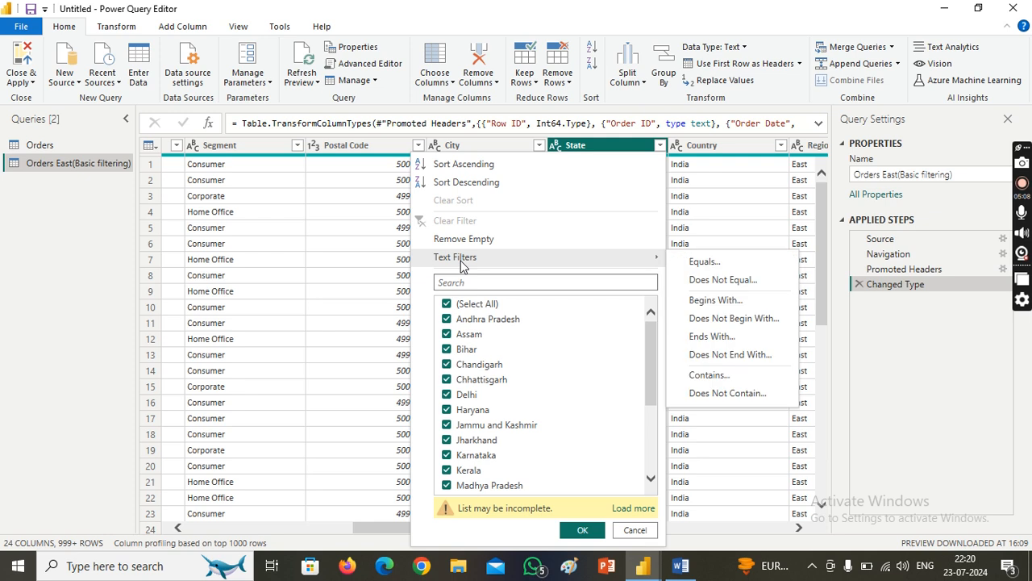
{"action": "left_click", "coordinate": [447, 305]}
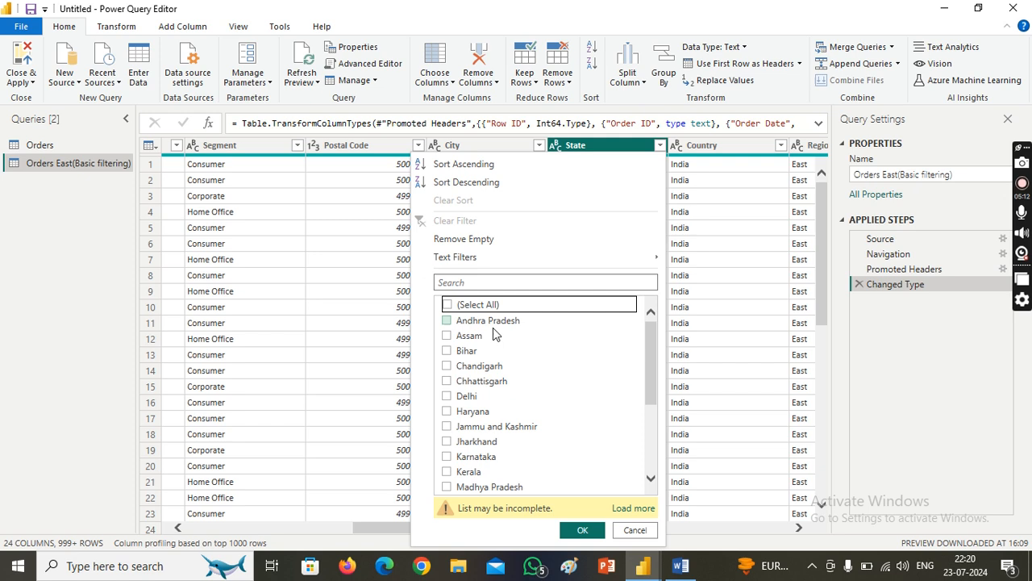
{"action": "left_click", "coordinate": [447, 321]}
Step: Find Telangana and Tamil Nadu in the State filter list, add both to the selection and apply the filter
{"action": "left_click", "coordinate": [496, 283]}
{"action": "type", "text": "Tel"}
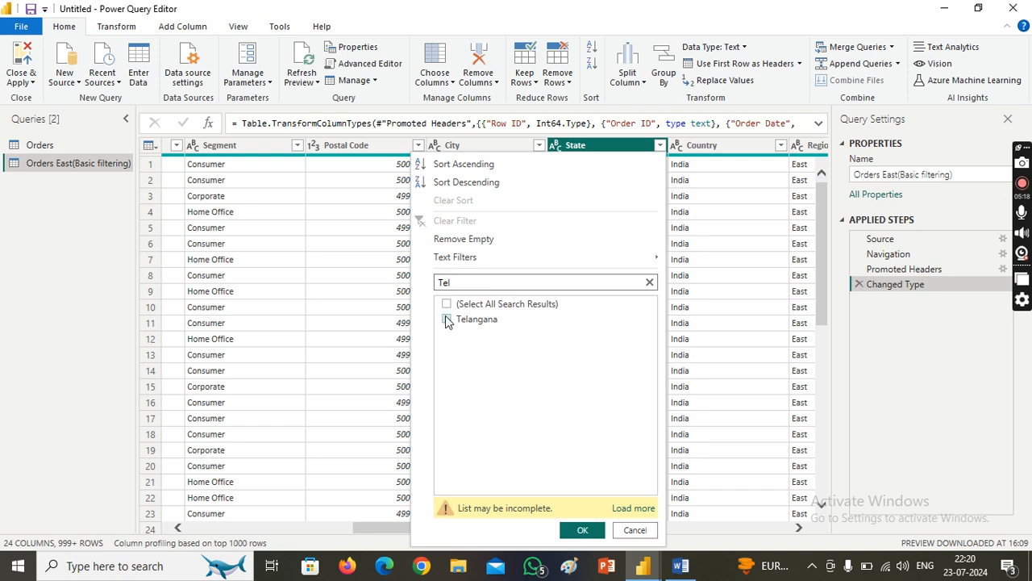
{"action": "left_click", "coordinate": [447, 320]}
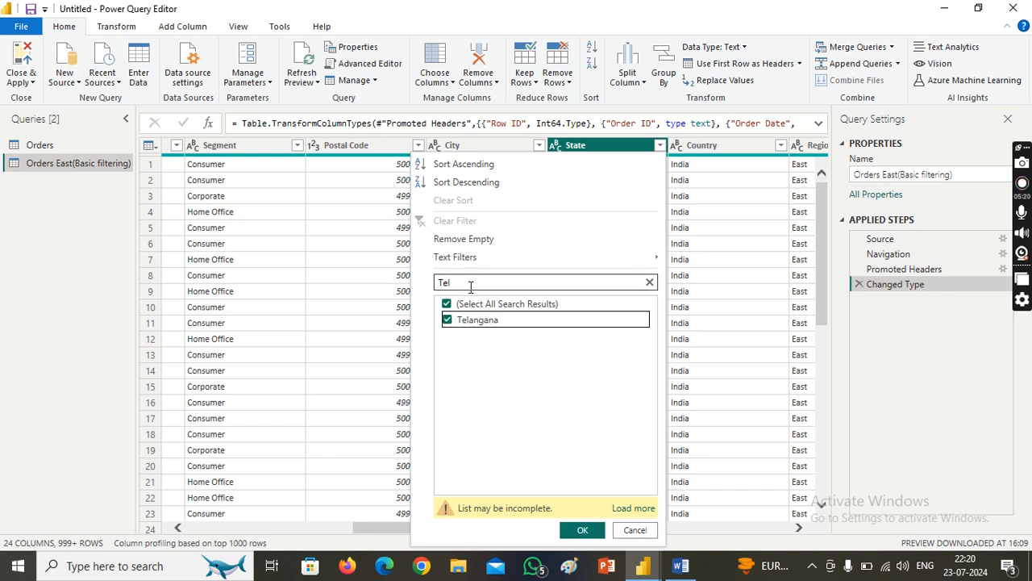
{"action": "left_click", "coordinate": [471, 286]}
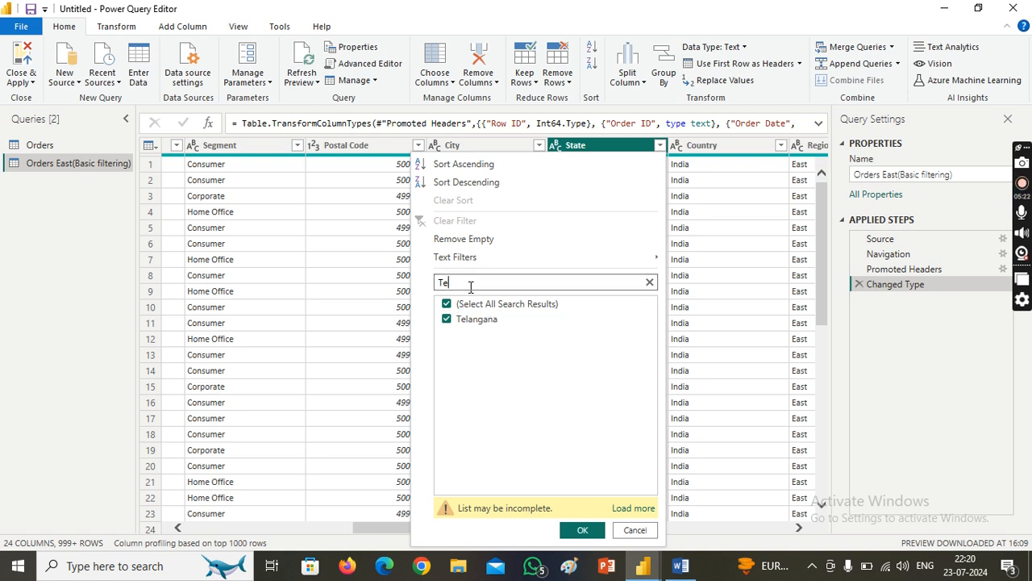
{"action": "type", "text": "ami"}
{"action": "left_click", "coordinate": [446, 319]}
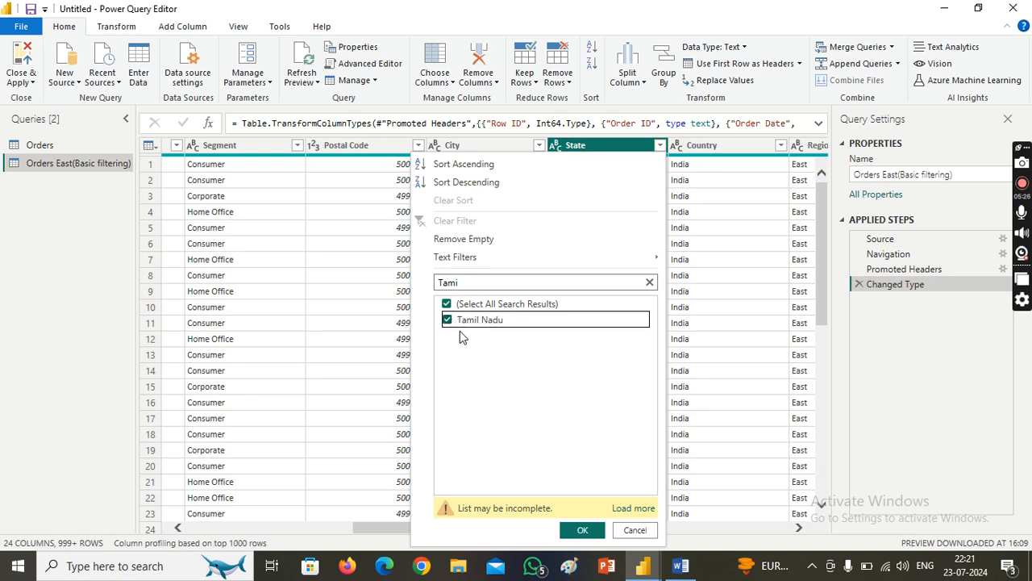
{"action": "left_click", "coordinate": [577, 530]}
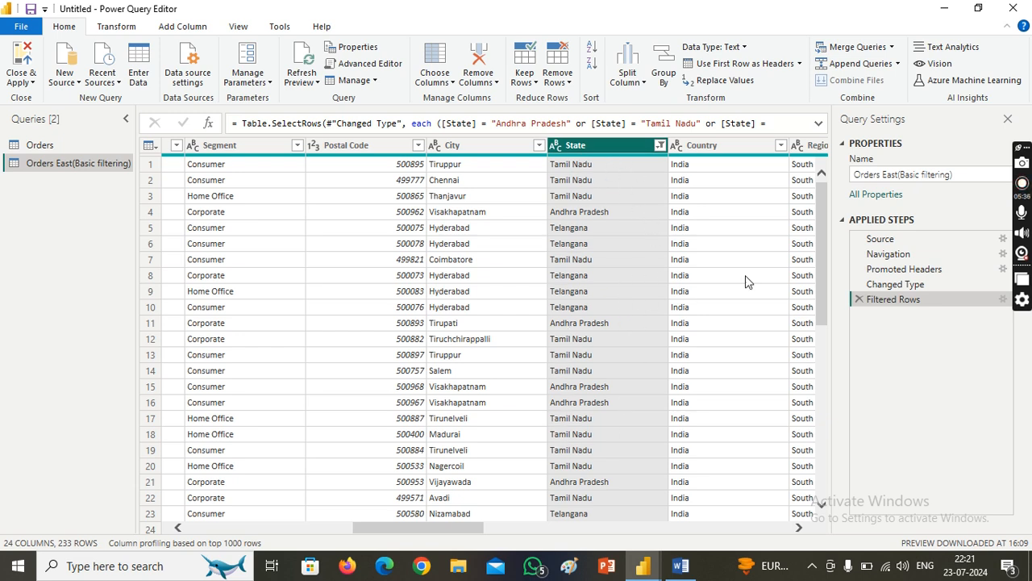
{"action": "left_click_drag", "start_coordinate": [818, 278], "coordinate": [804, 217]}
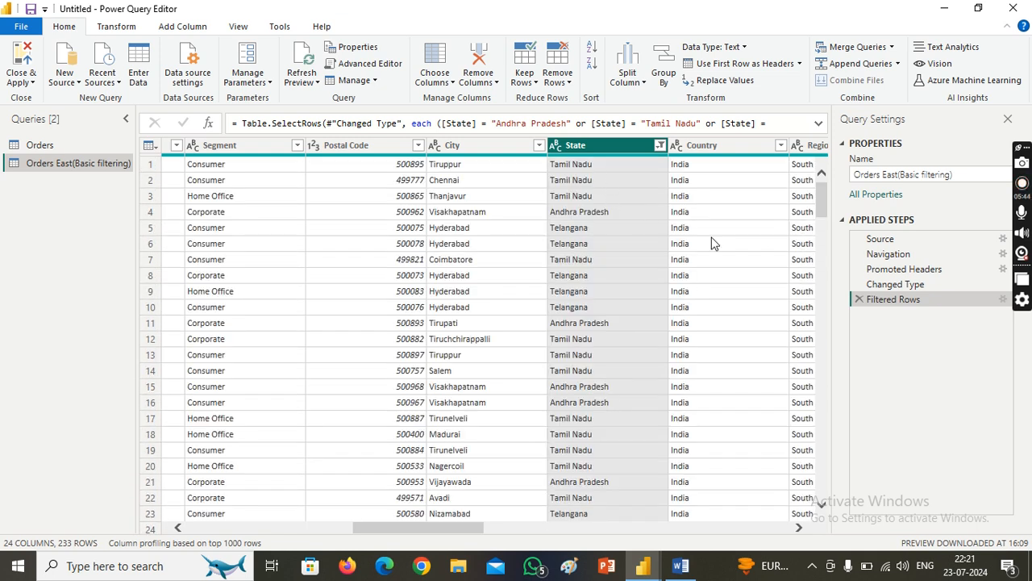
{"action": "mouse_move", "coordinate": [822, 201]}
{"action": "left_mouse_down"}
{"action": "mouse_move", "coordinate": [843, 315]}
{"action": "mouse_move", "coordinate": [819, 482]}
{"action": "mouse_move", "coordinate": [815, 189]}
{"action": "left_mouse_up"}
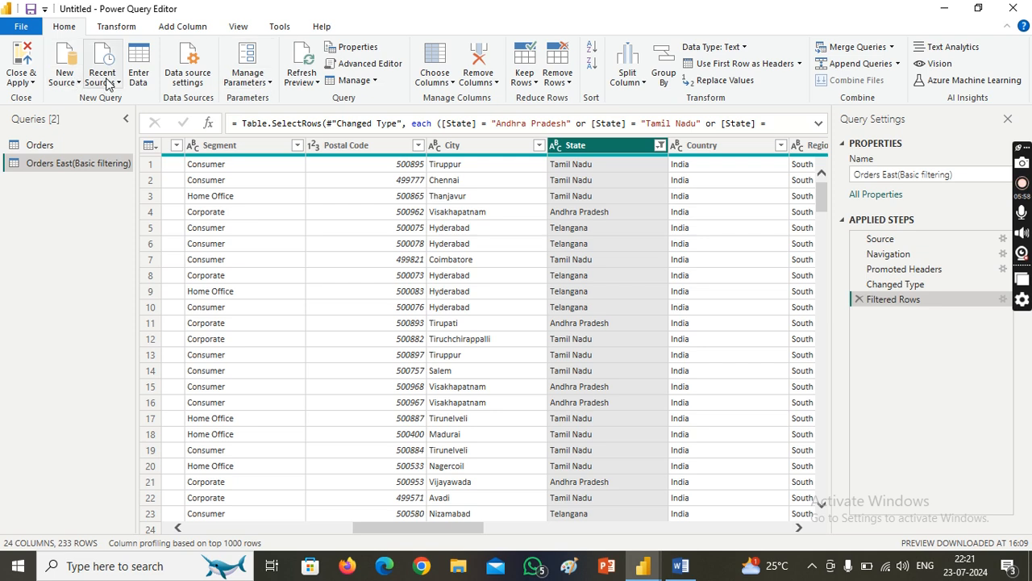
Step: Load the Emp sheet from the recently used EmpDept.xlsx workbook as a new query
{"action": "left_click", "coordinate": [109, 84]}
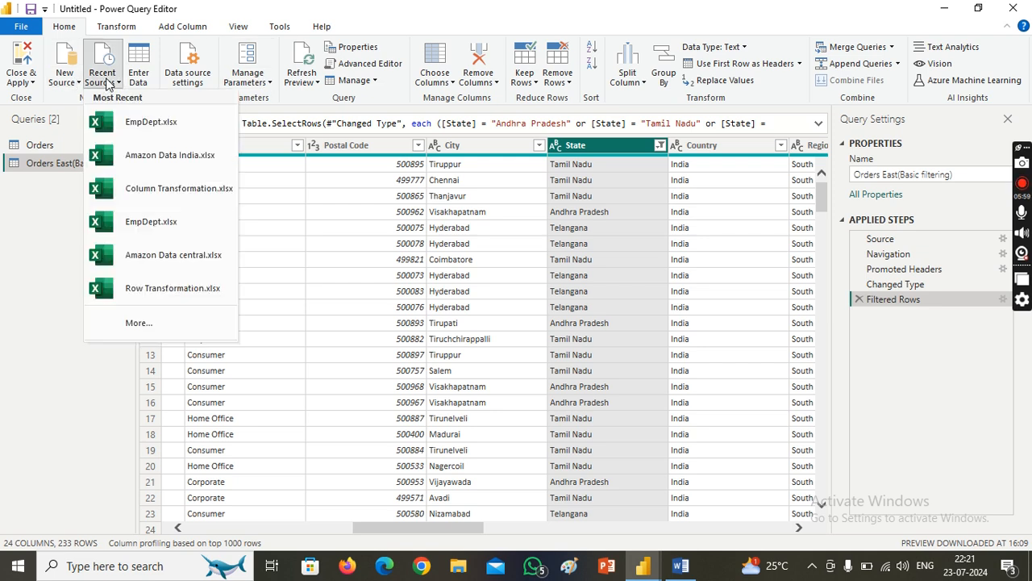
{"action": "left_click", "coordinate": [172, 123]}
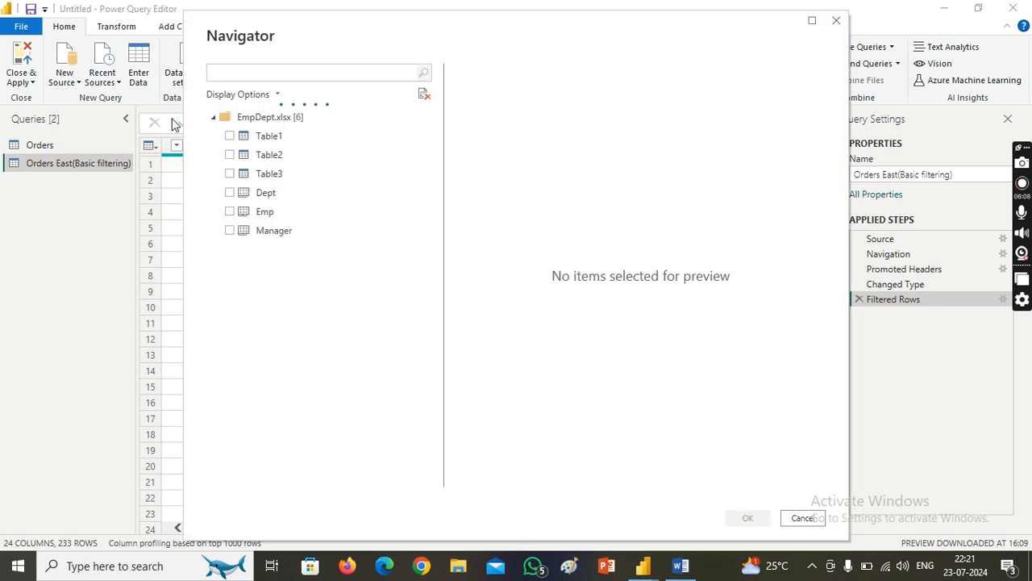
{"action": "left_click", "coordinate": [230, 212]}
{"action": "left_click", "coordinate": [748, 516]}
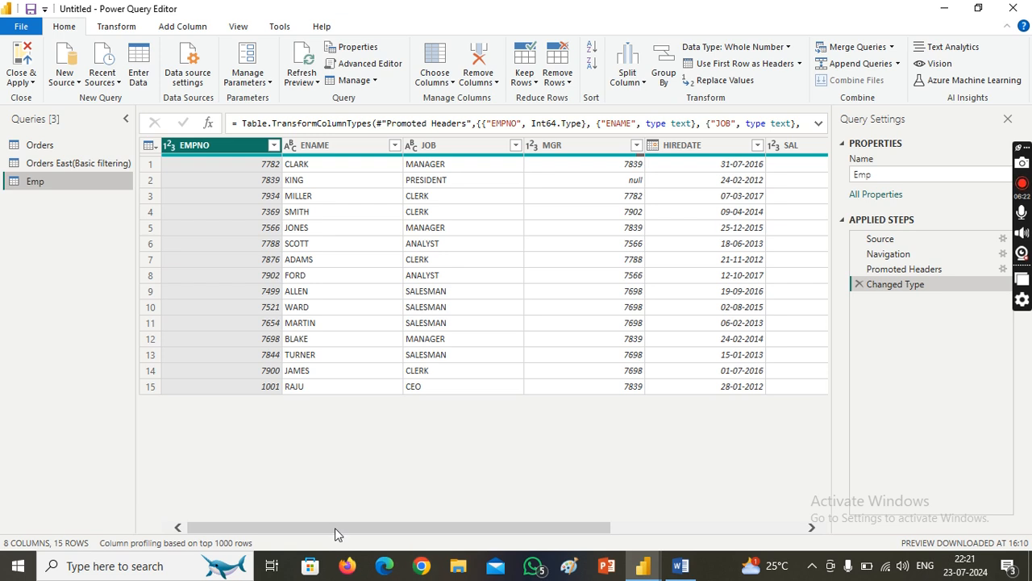
Step: Duplicate the Emp query and rename the copy "Emp Basic Filtering"
{"action": "right_click", "coordinate": [96, 176]}
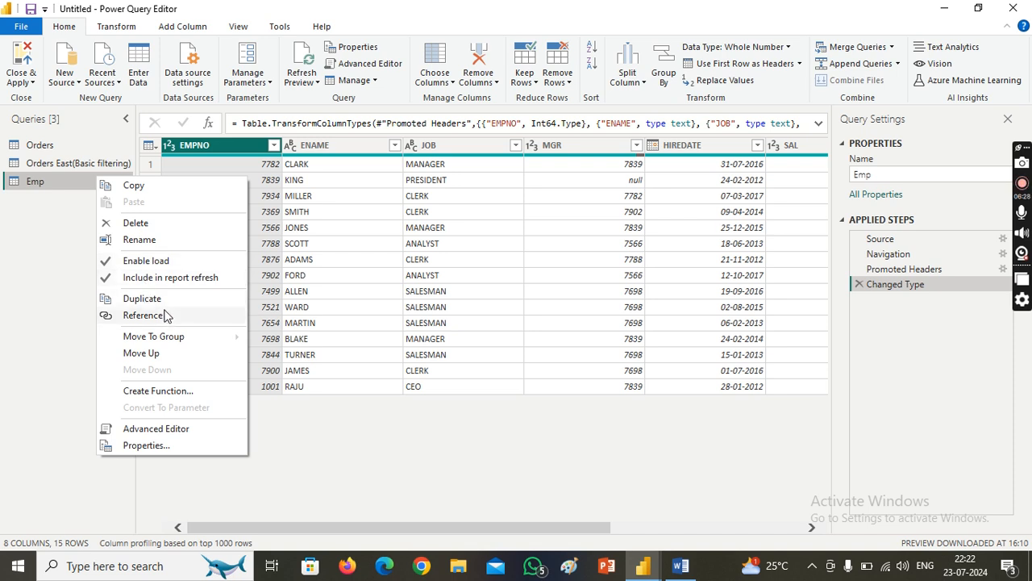
{"action": "left_click", "coordinate": [153, 298]}
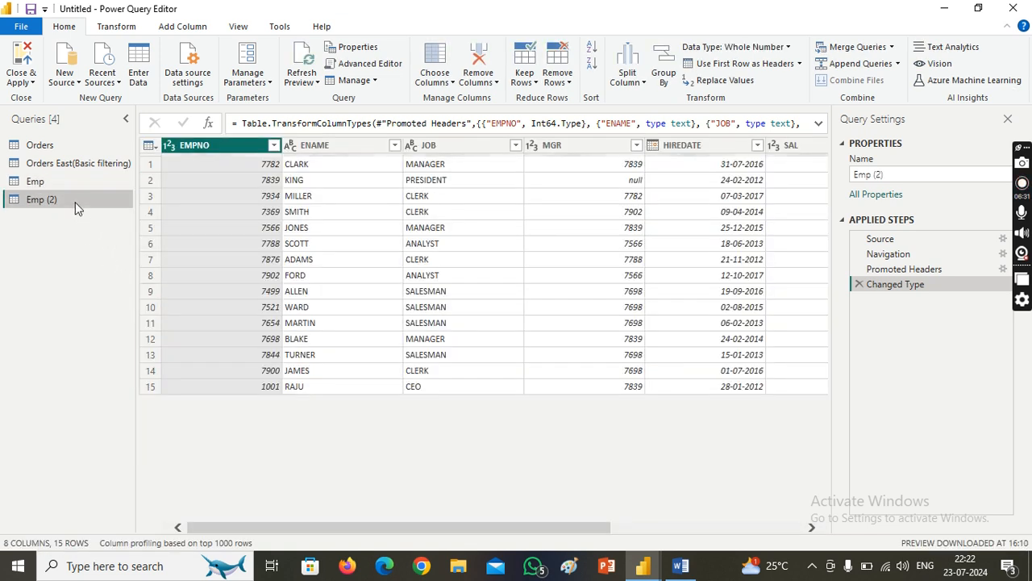
{"action": "double_click", "coordinate": [73, 199]}
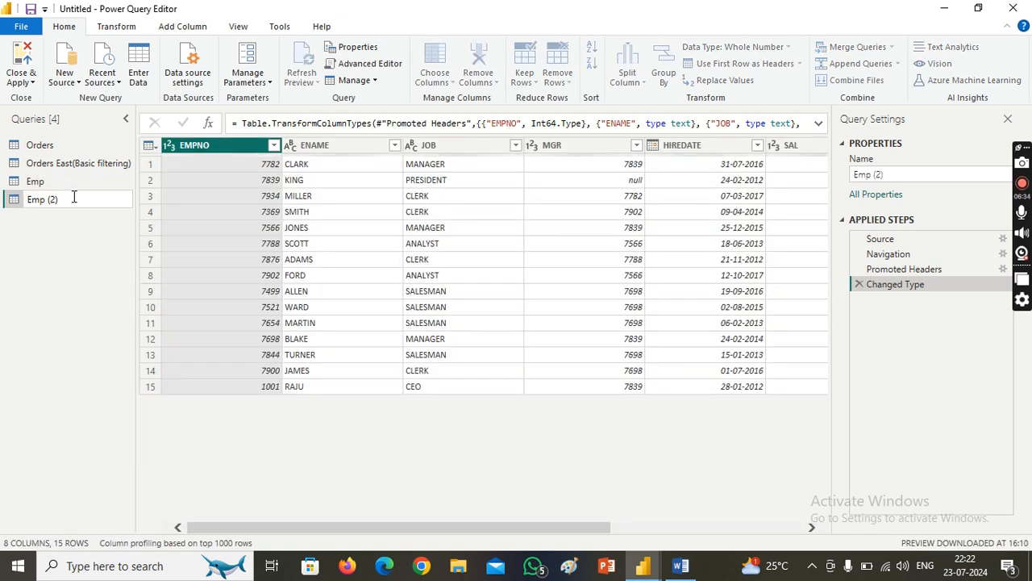
{"action": "key", "text": "BackSpace"}
{"action": "key", "text": "BackSpace"}
{"action": "key", "text": "BackSpace"}
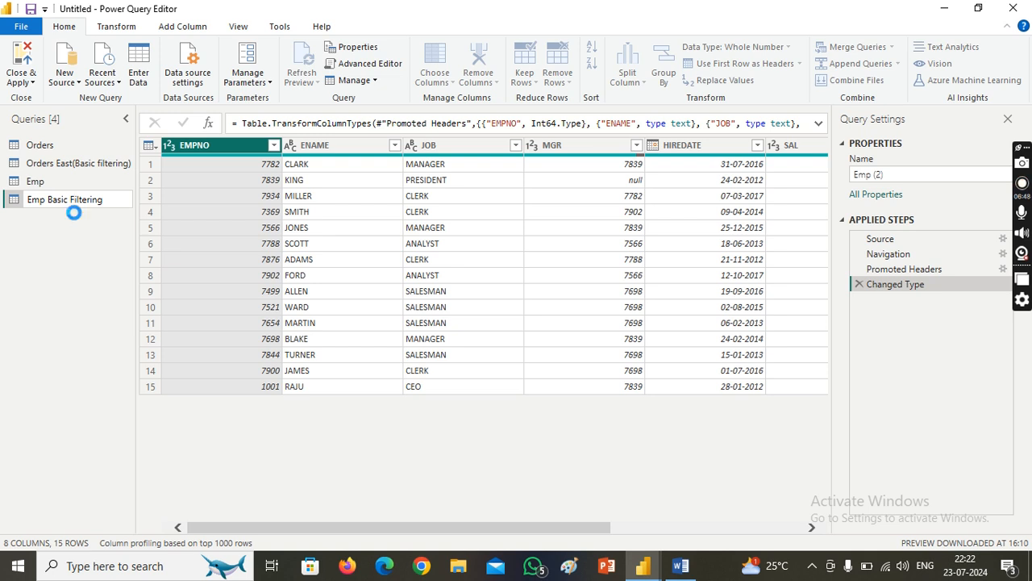
{"action": "key", "text": "Return"}
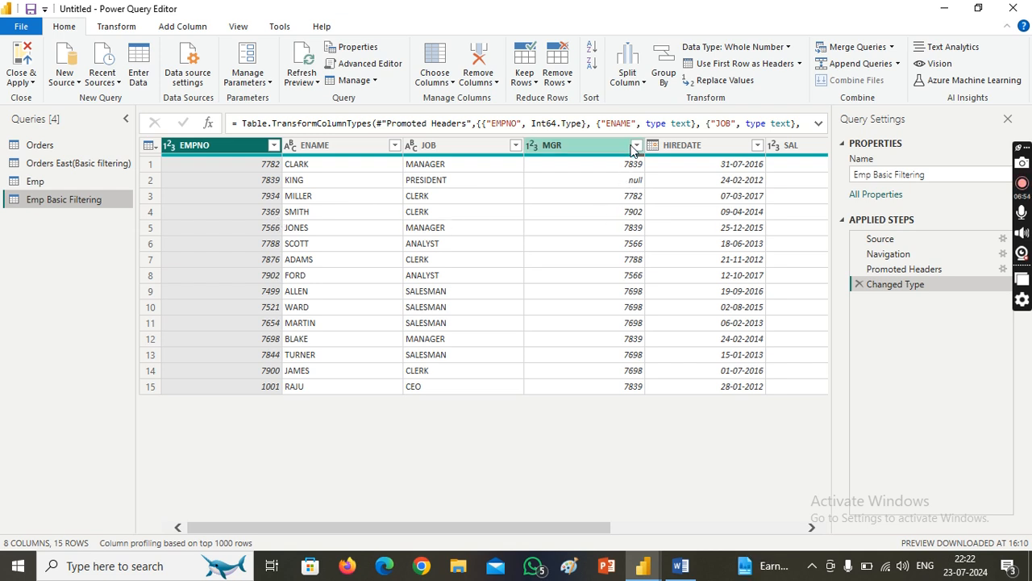
Step: Filter the JOB column of Emp Basic Filtering to keep only SALESMAN, and compare the result with the Emp query
{"action": "left_click", "coordinate": [470, 153]}
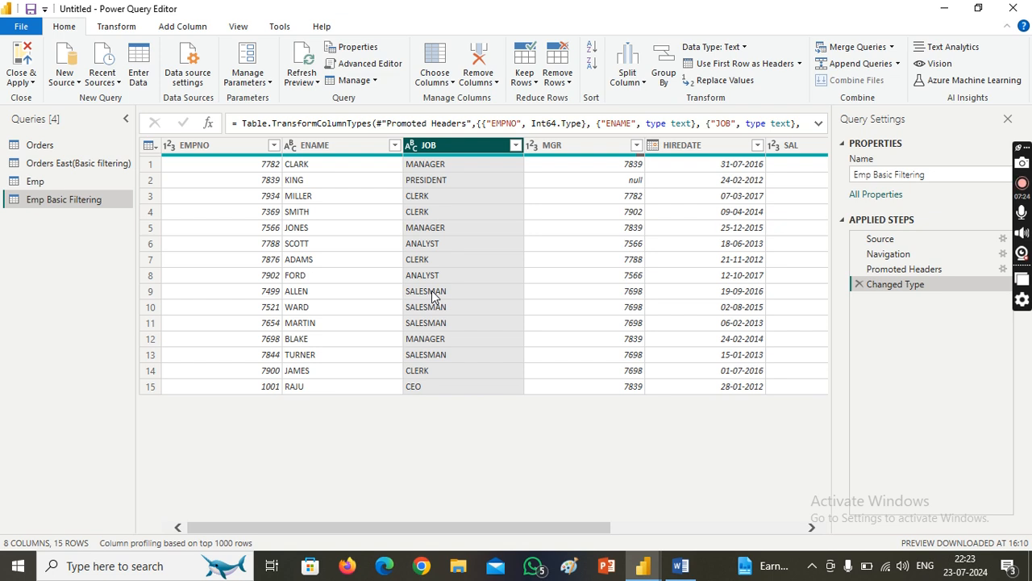
{"action": "left_click", "coordinate": [517, 145]}
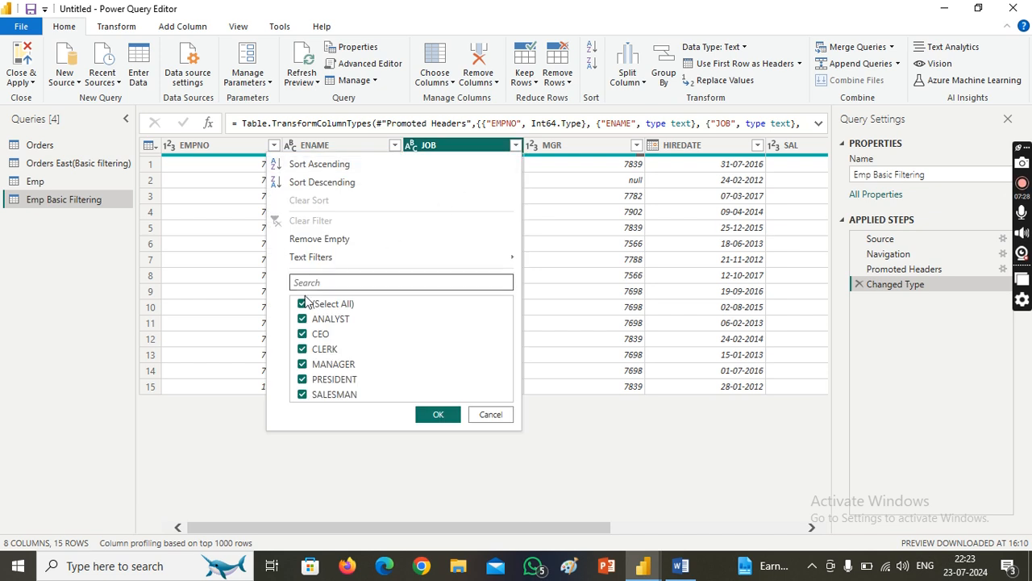
{"action": "left_click", "coordinate": [303, 304]}
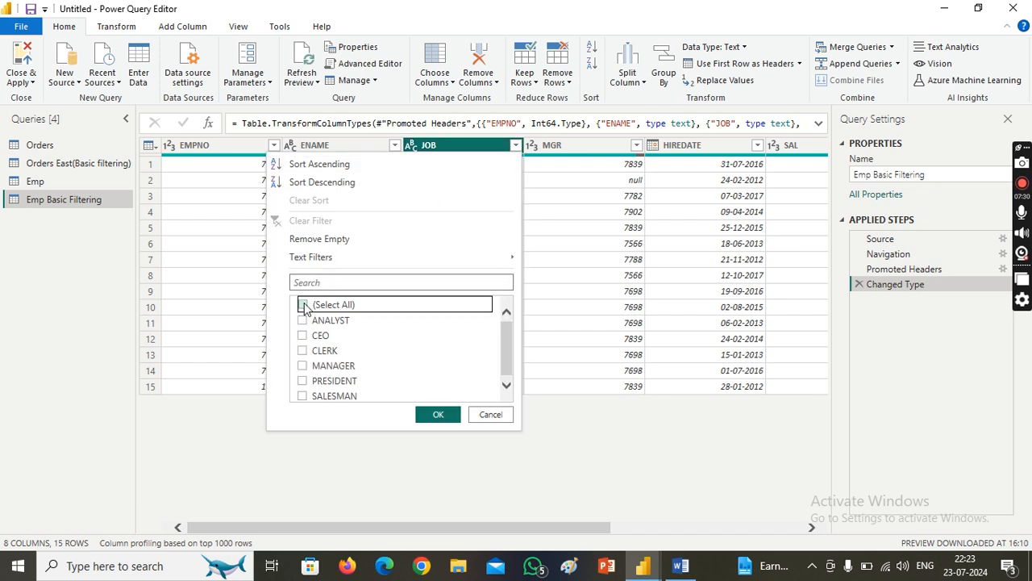
{"action": "left_click", "coordinate": [303, 395]}
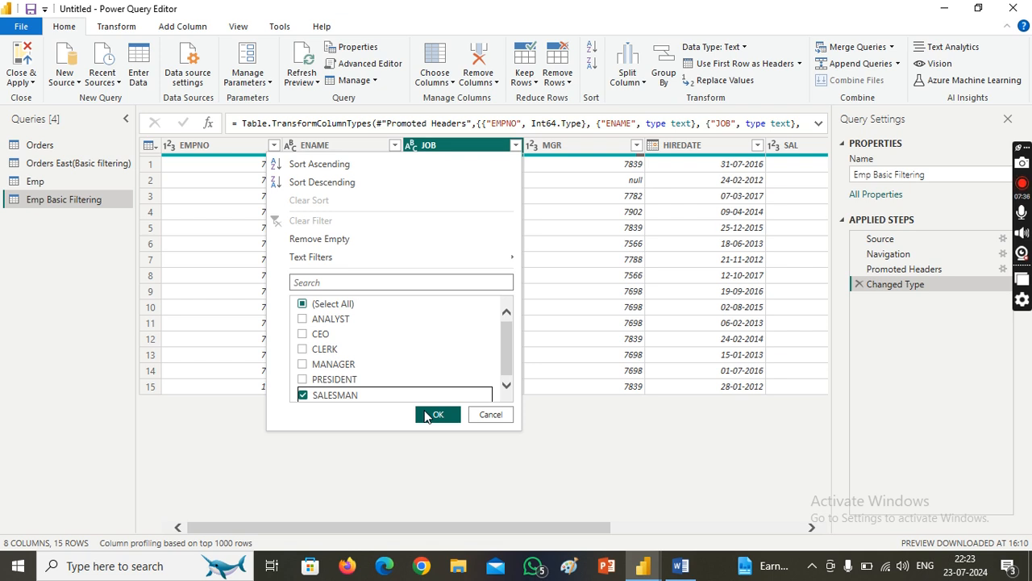
{"action": "left_click", "coordinate": [429, 415]}
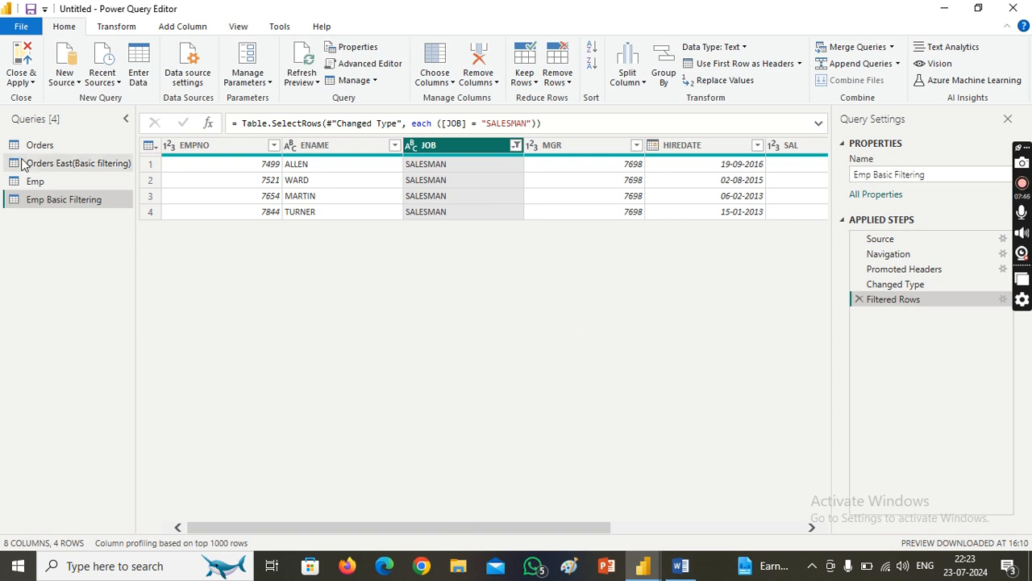
{"action": "left_click", "coordinate": [36, 181]}
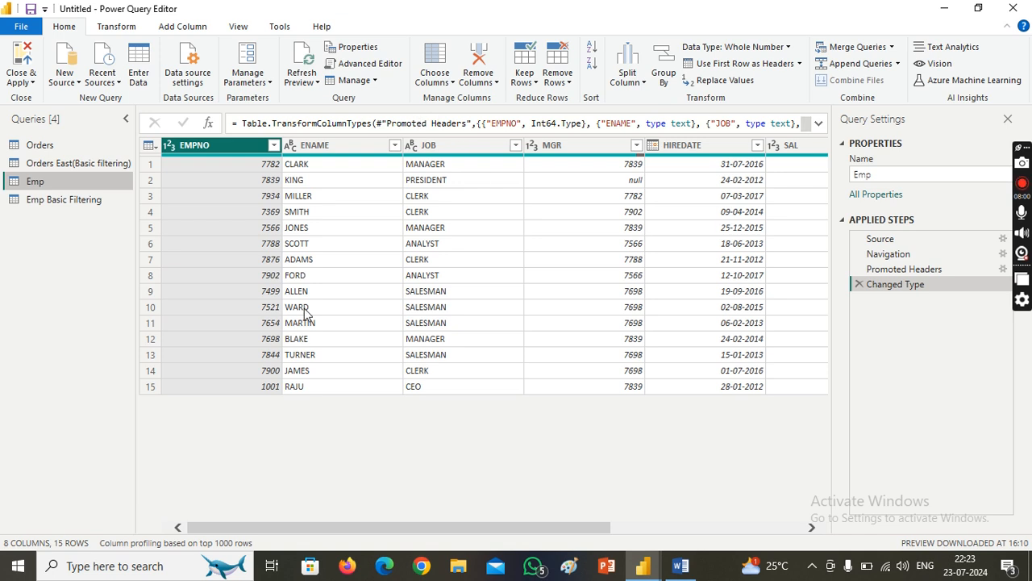
{"action": "left_click", "coordinate": [86, 201]}
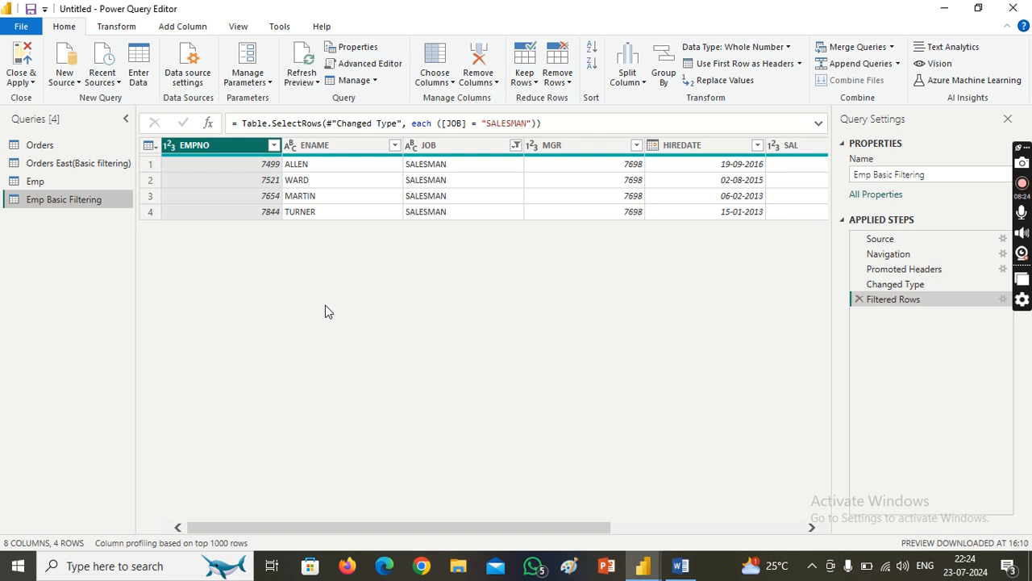
Step: Copy the Emp query, paste it as a new query and rename the copy "Emp Adv Filtering"
{"action": "left_click", "coordinate": [63, 183]}
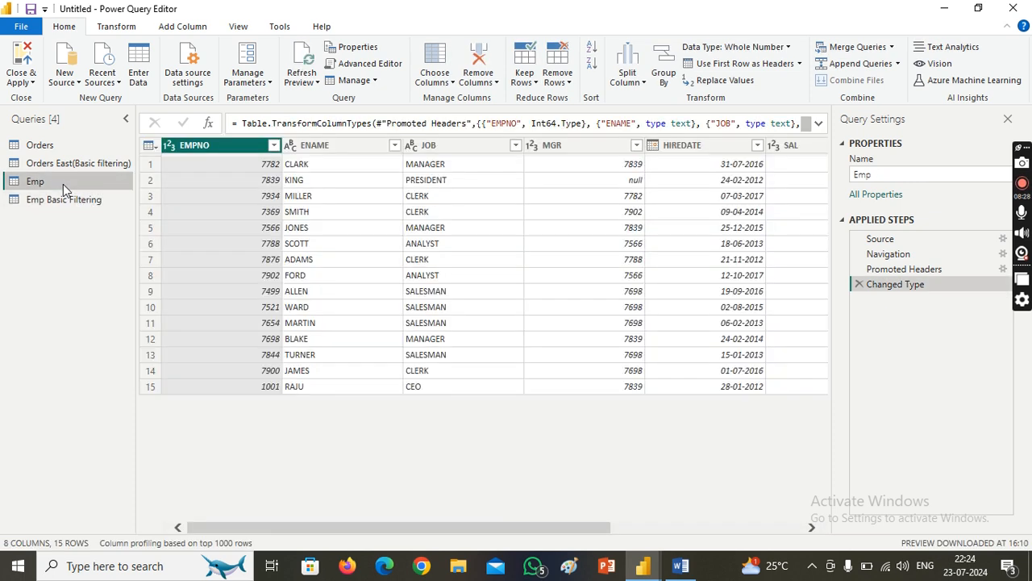
{"action": "right_click", "coordinate": [63, 184]}
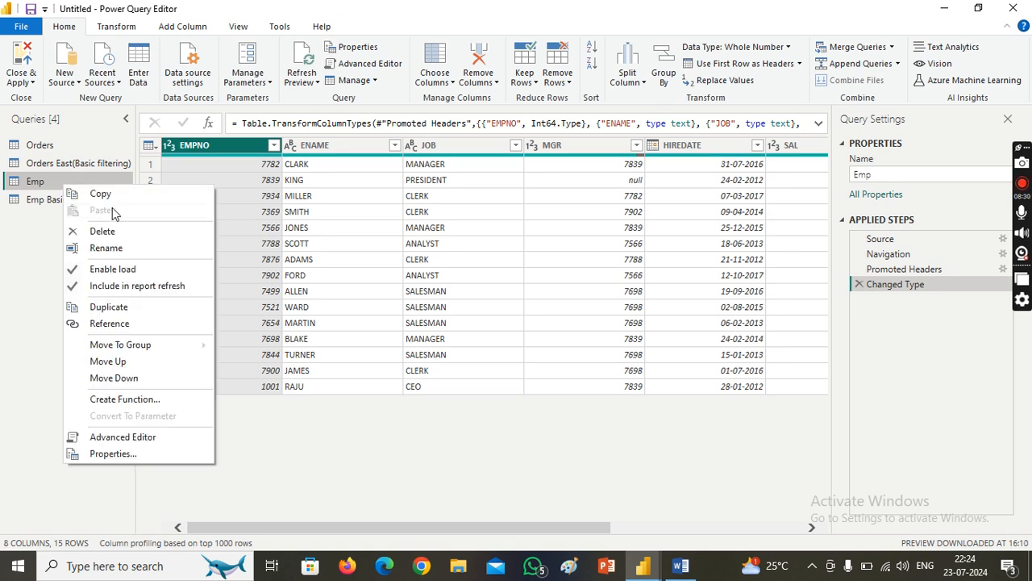
{"action": "left_click", "coordinate": [107, 191]}
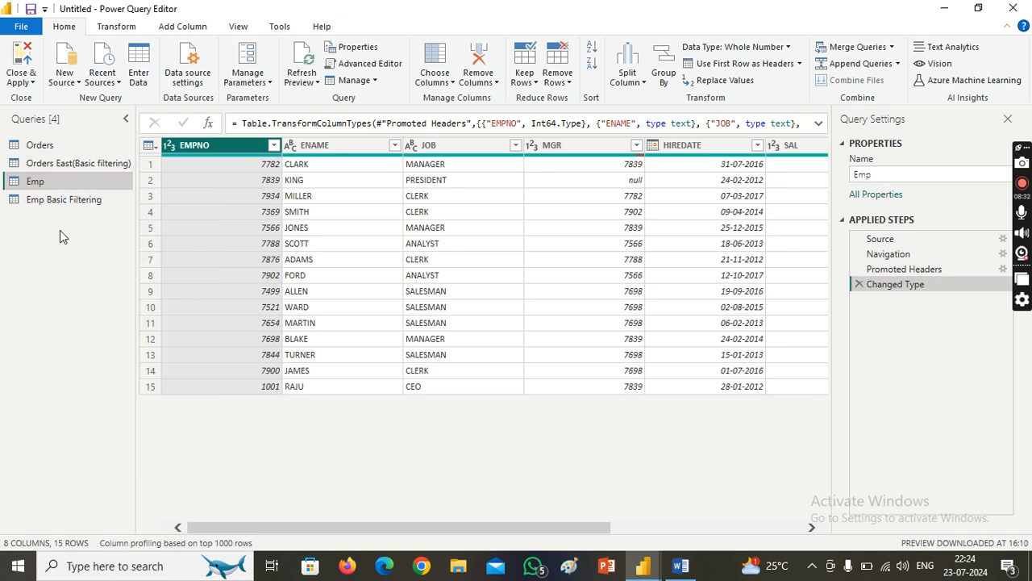
{"action": "right_click", "coordinate": [60, 230]}
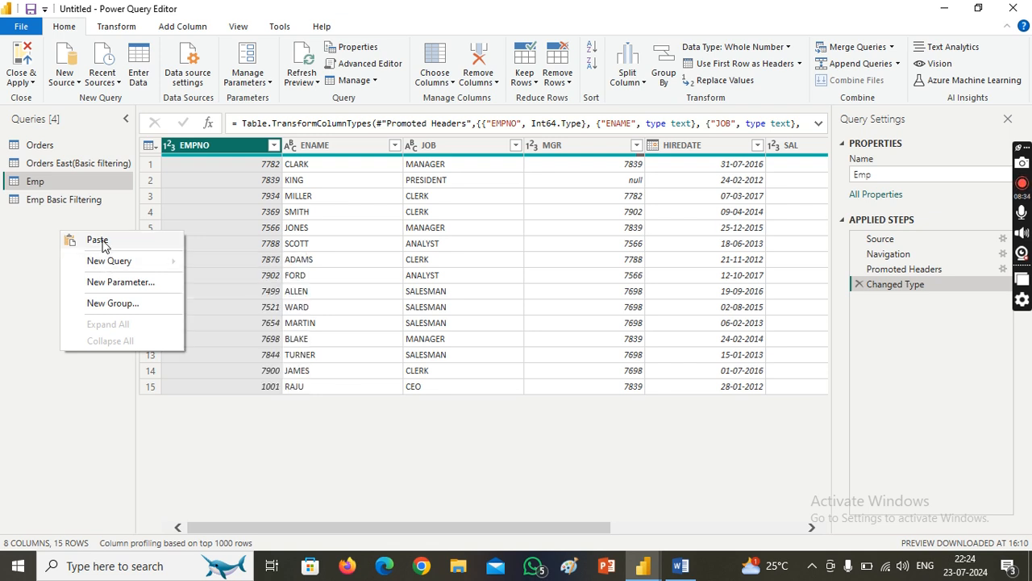
{"action": "left_click", "coordinate": [99, 240]}
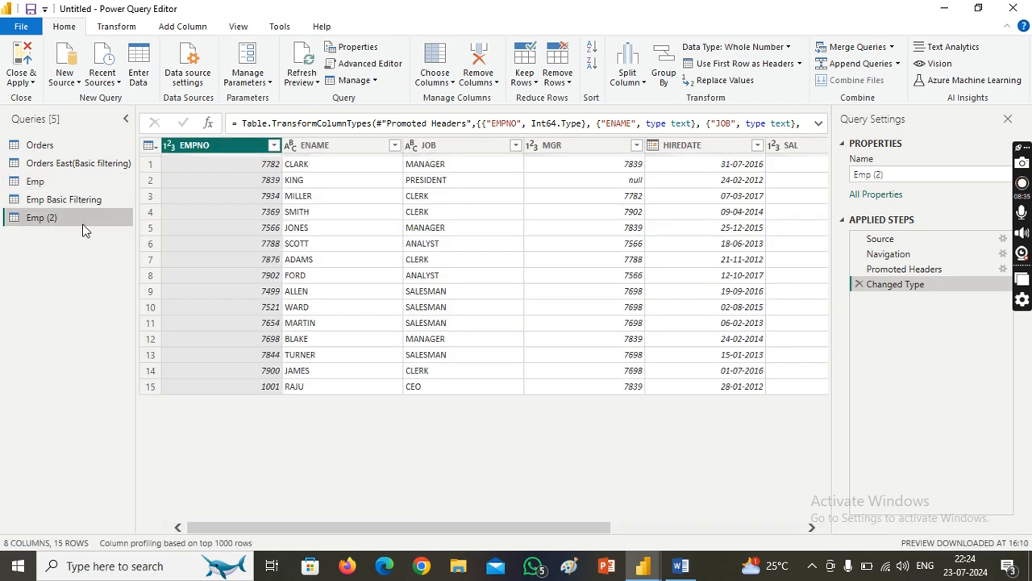
{"action": "double_click", "coordinate": [83, 218]}
{"action": "left_click", "coordinate": [83, 221]}
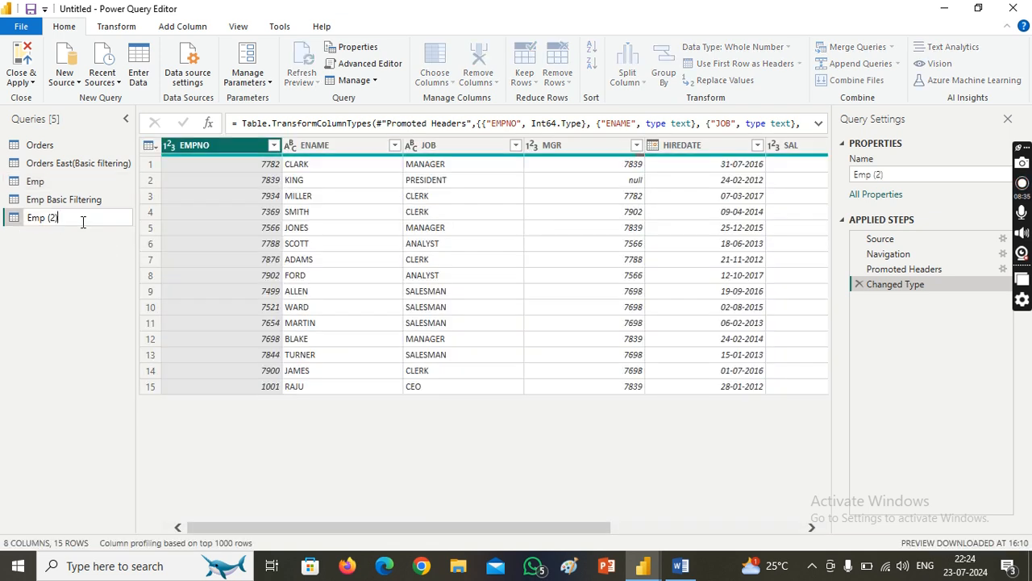
{"action": "key", "text": "BackSpace"}
{"action": "key", "text": "BackSpace"}
{"action": "key", "text": "BackSpace"}
{"action": "type", "text": "Adv Filtering"}
{"action": "key", "text": "Return"}
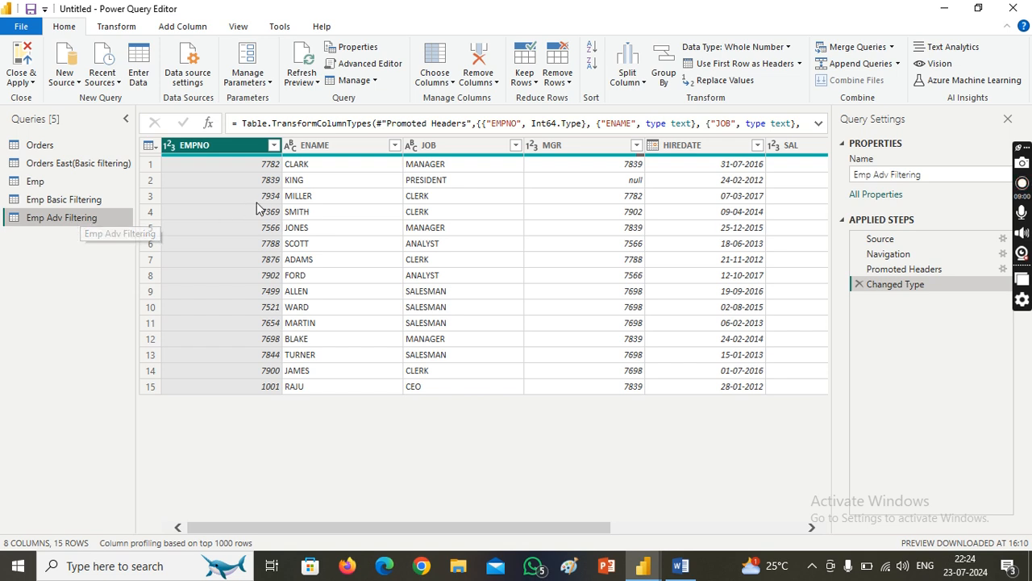
Step: Open an Equals text filter on the JOB column, switch it to Advanced, and set the first condition to JOB equals SALESMAN
{"action": "left_click", "coordinate": [455, 151]}
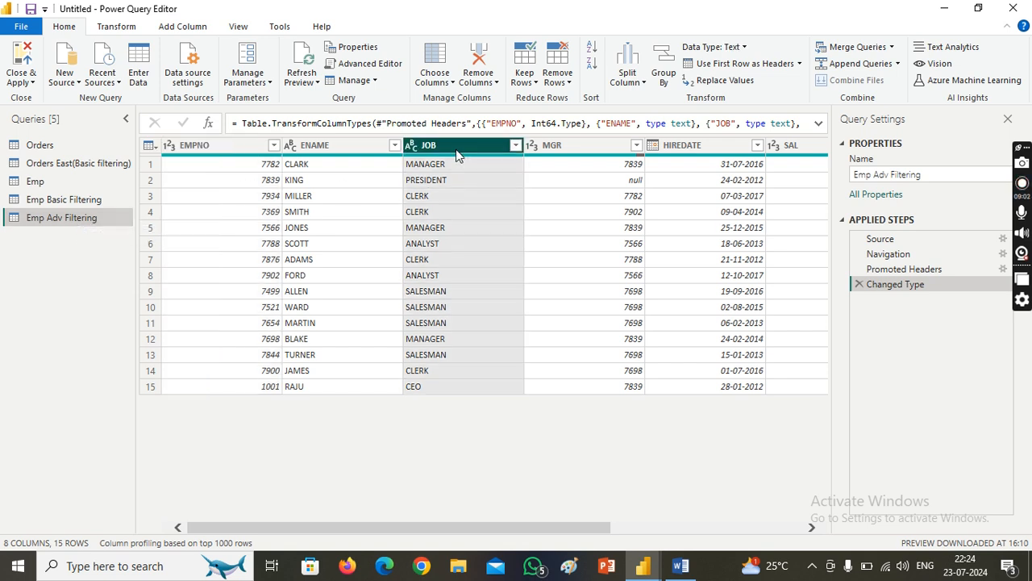
{"action": "left_click", "coordinate": [516, 145]}
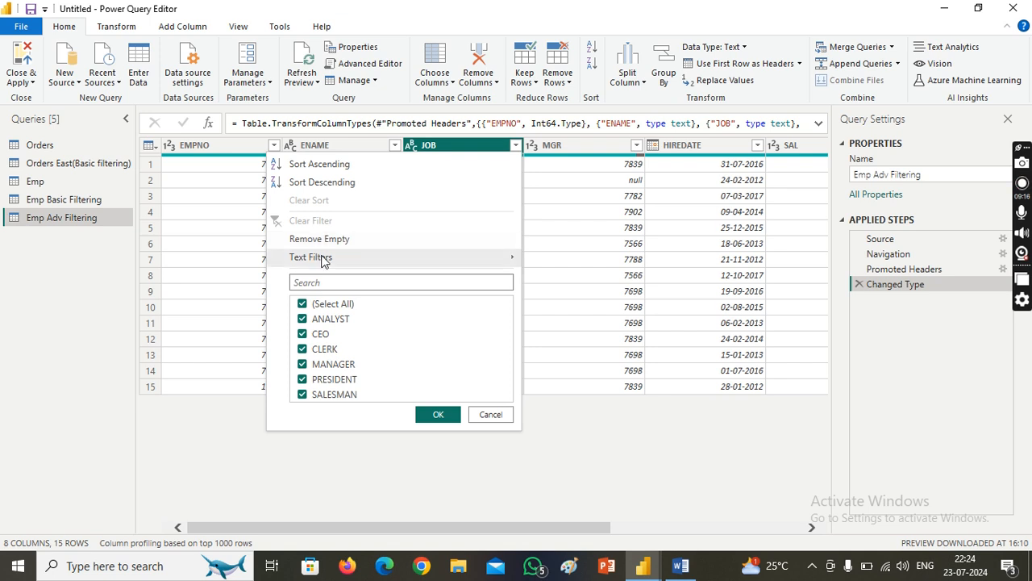
{"action": "mouse_move", "coordinate": [321, 258]}
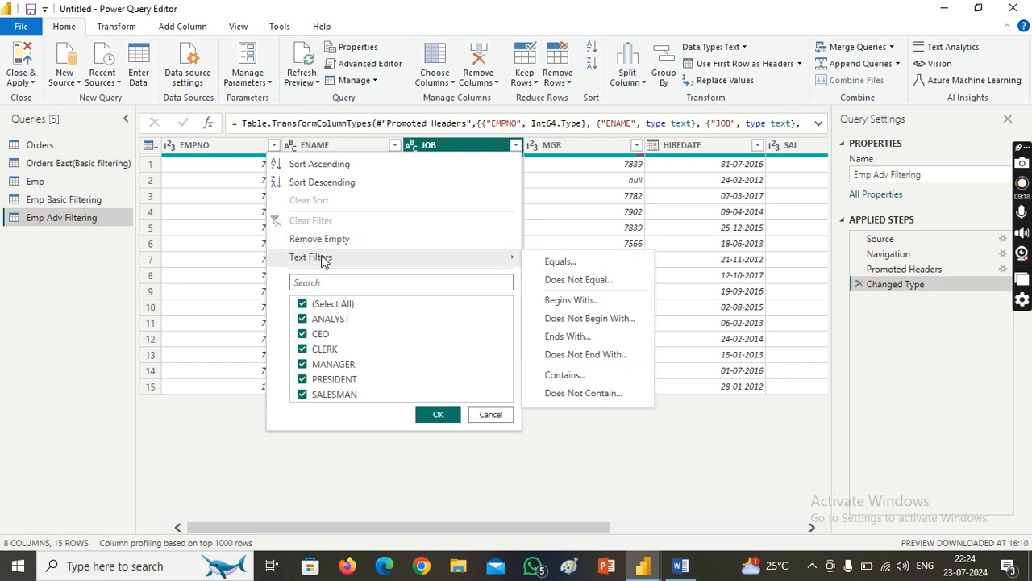
{"action": "left_click", "coordinate": [554, 263]}
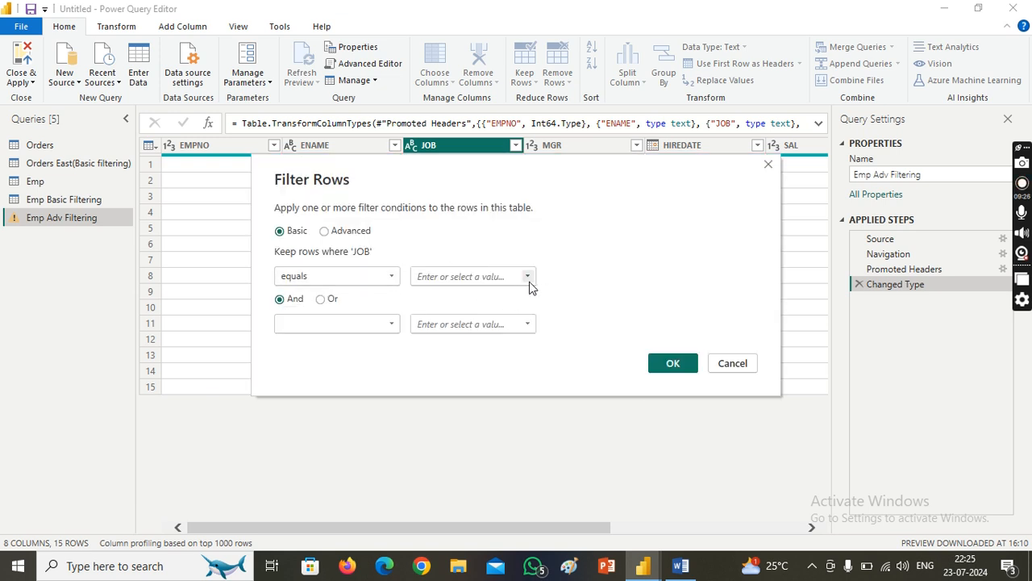
{"action": "left_click", "coordinate": [527, 279]}
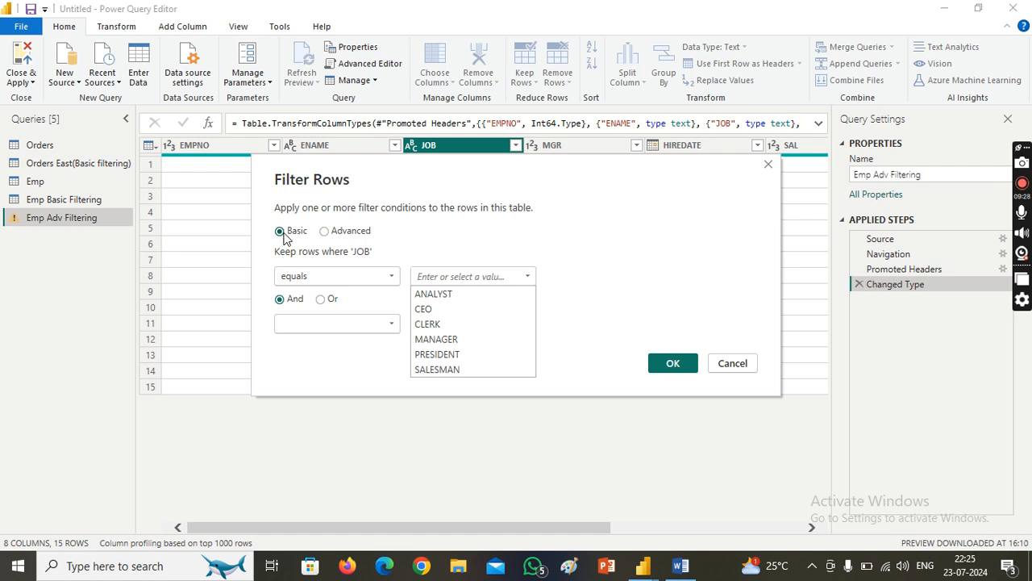
{"action": "left_click", "coordinate": [403, 246]}
{"action": "left_click", "coordinate": [325, 232]}
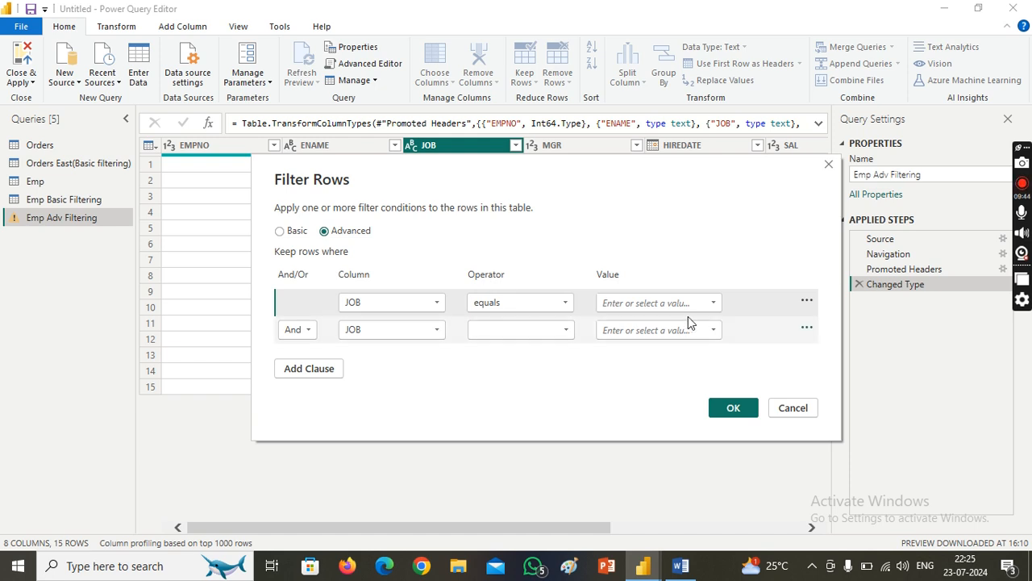
{"action": "left_click", "coordinate": [709, 304]}
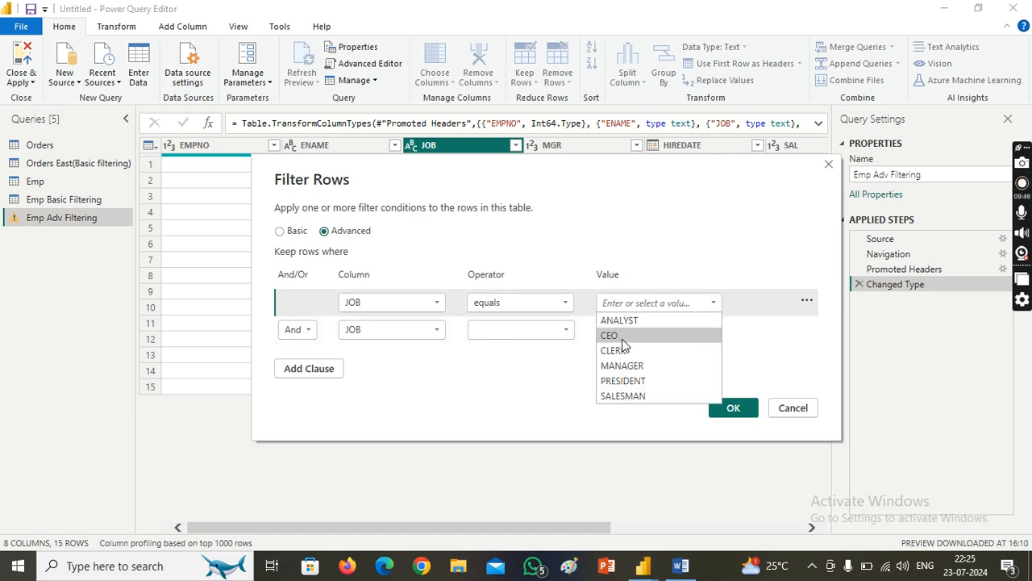
{"action": "left_click", "coordinate": [637, 396]}
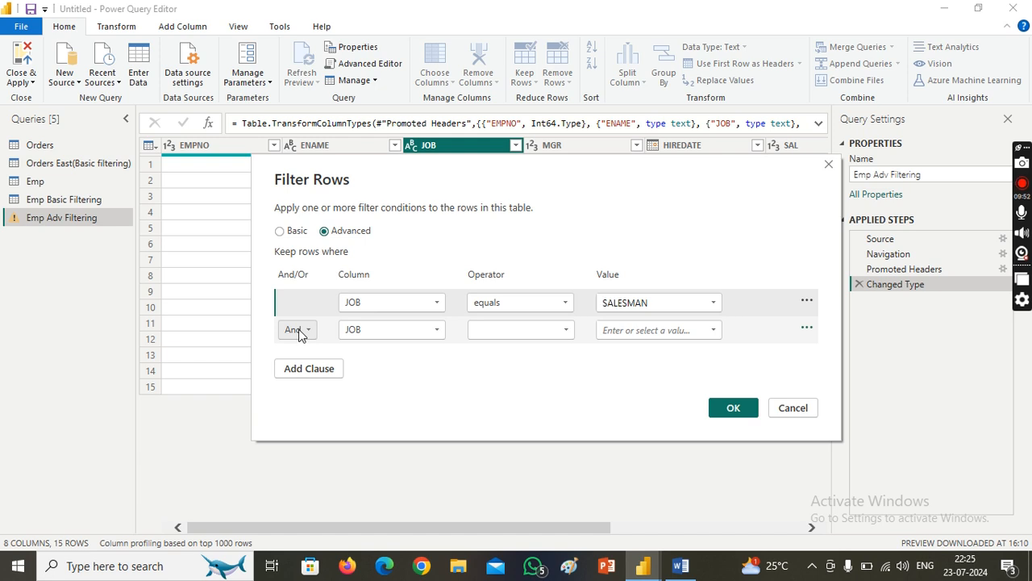
Step: Set the second filter condition to And SAL is greater than 1100
{"action": "left_click", "coordinate": [438, 331]}
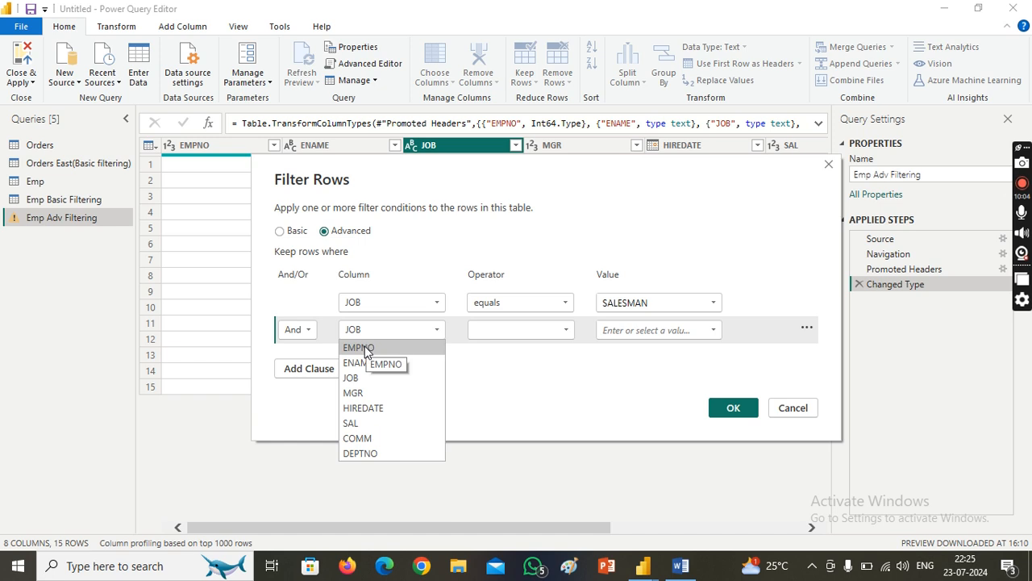
{"action": "left_click", "coordinate": [351, 423]}
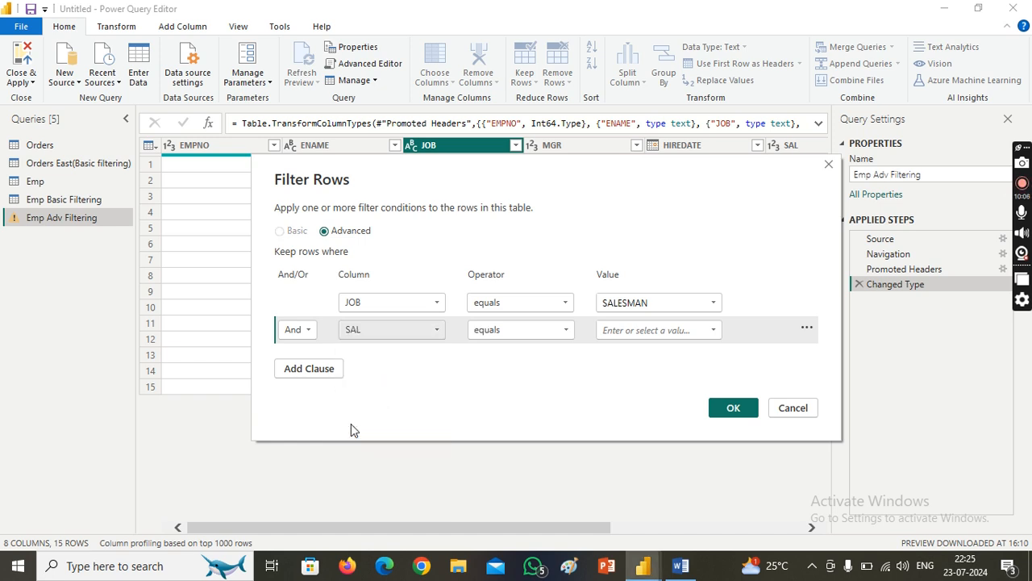
{"action": "left_click", "coordinate": [569, 332]}
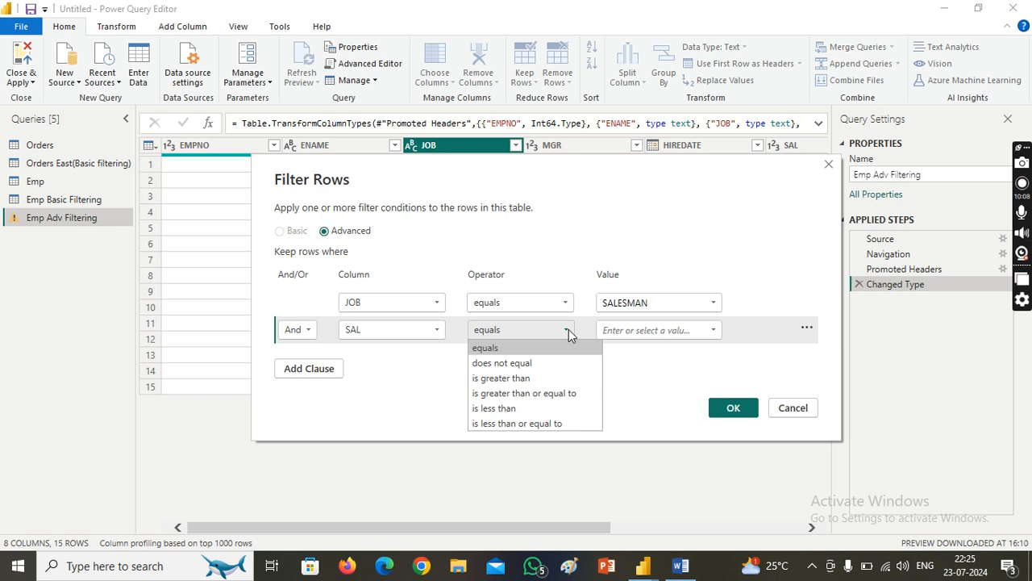
{"action": "left_click", "coordinate": [535, 379]}
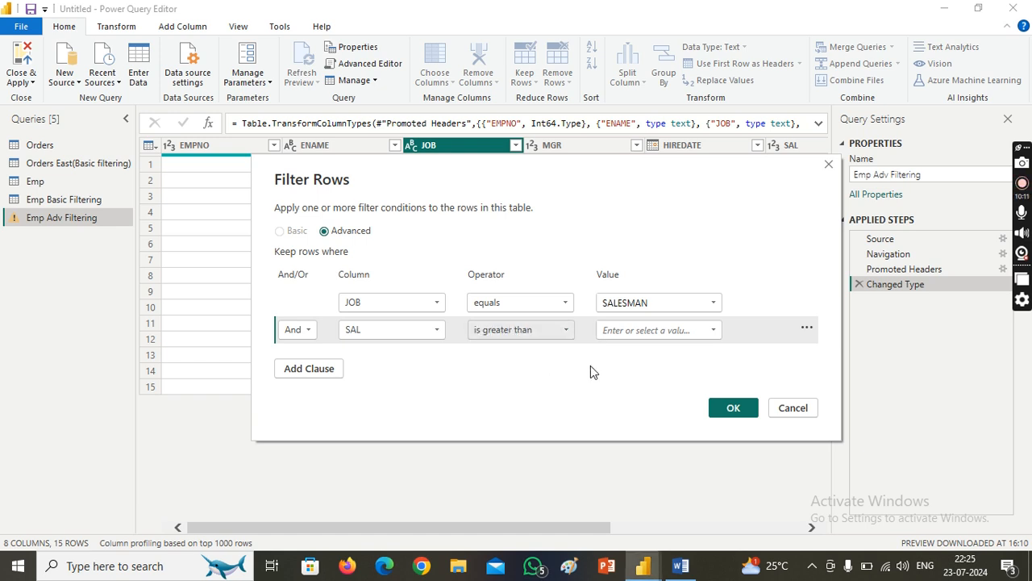
{"action": "left_click", "coordinate": [714, 330]}
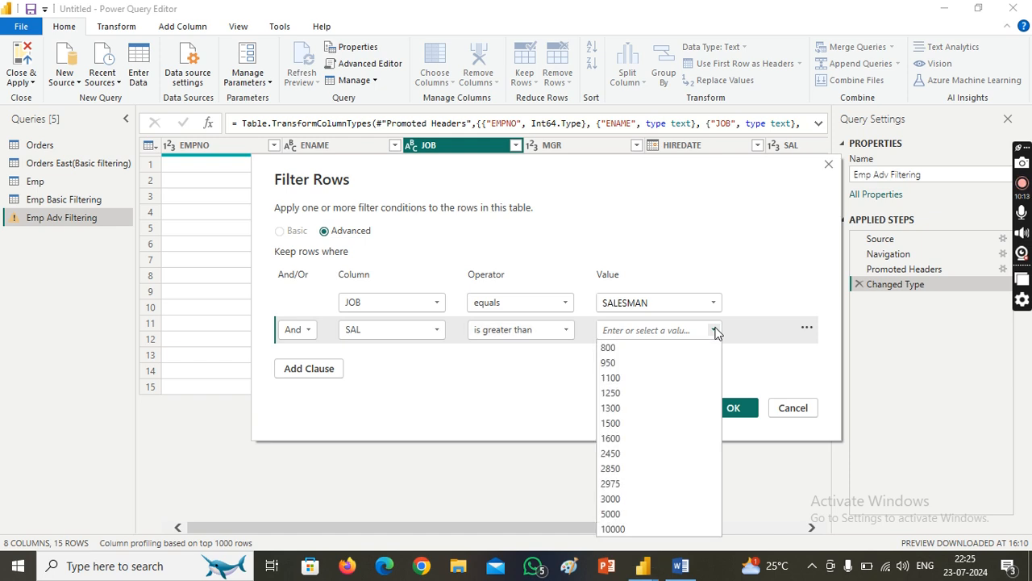
{"action": "left_click", "coordinate": [637, 378]}
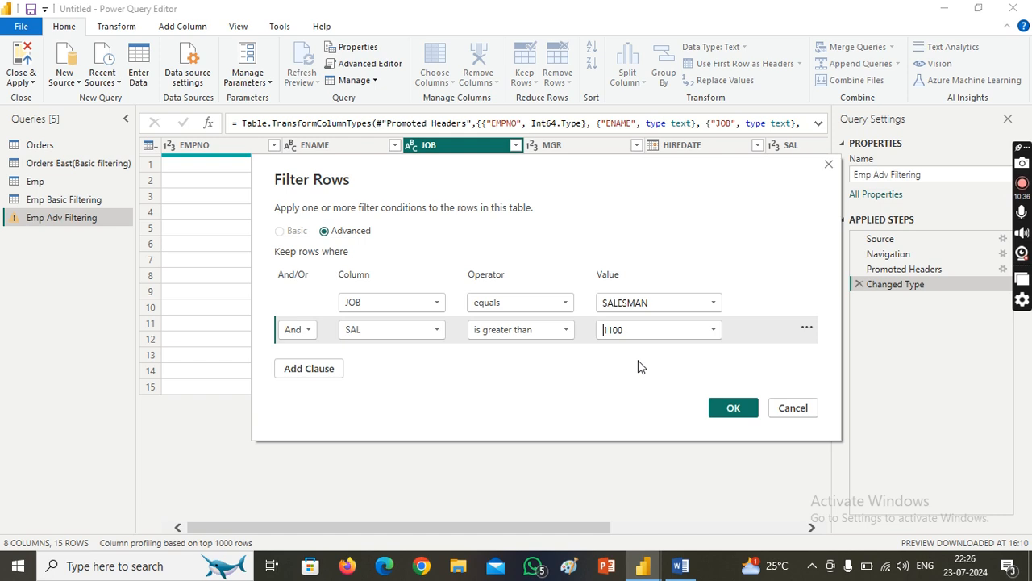
Step: Add a third clause, And JOB equals CLERK, and apply the row filter
{"action": "left_click", "coordinate": [325, 367]}
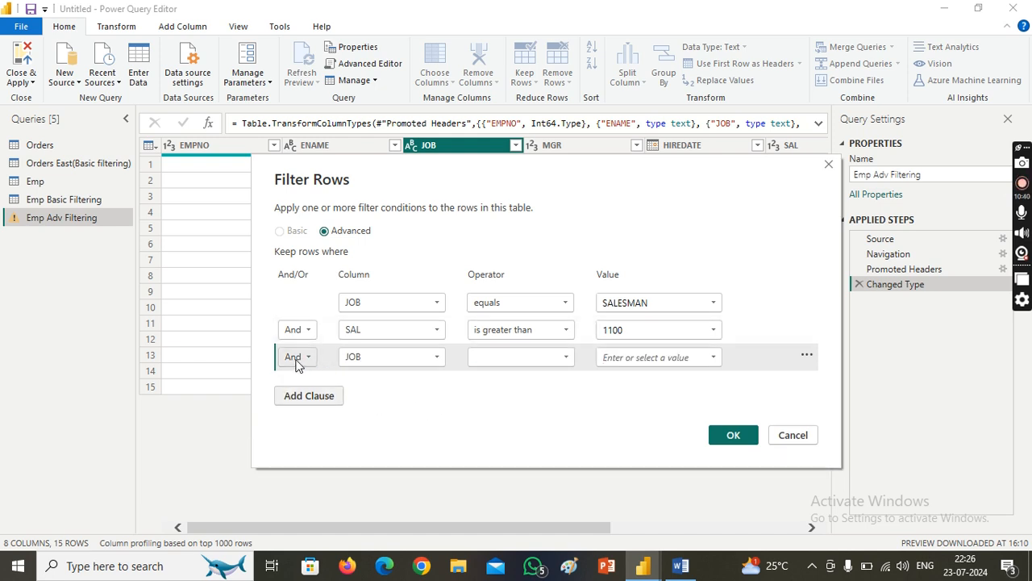
{"action": "left_click", "coordinate": [437, 359]}
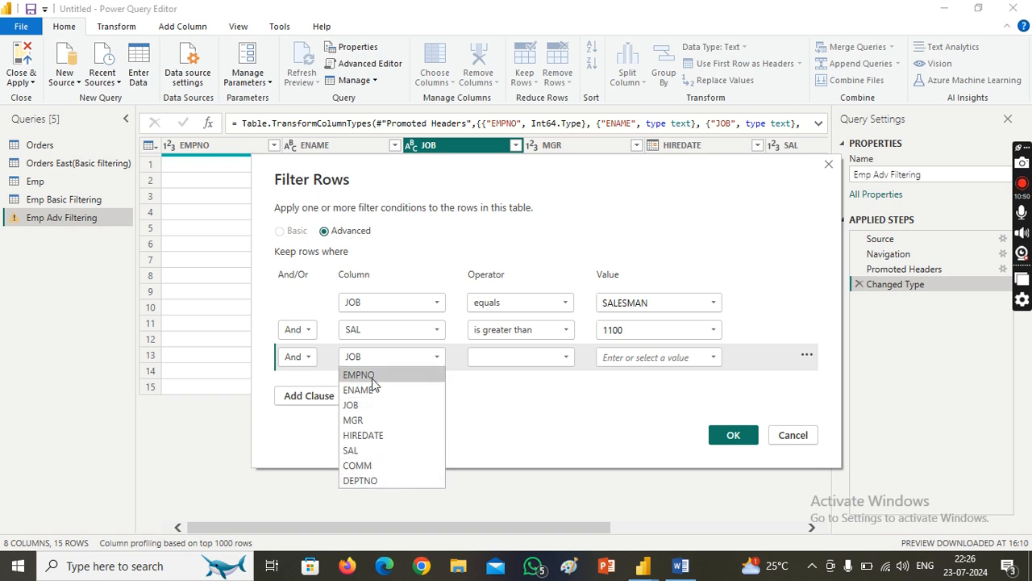
{"action": "left_click", "coordinate": [362, 403]}
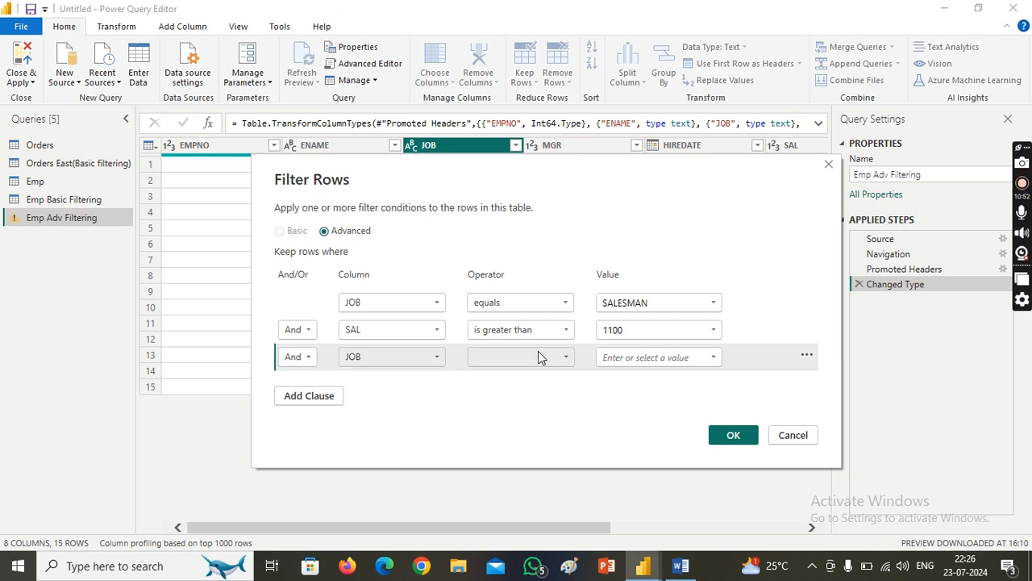
{"action": "left_click", "coordinate": [562, 361]}
{"action": "left_click", "coordinate": [525, 373]}
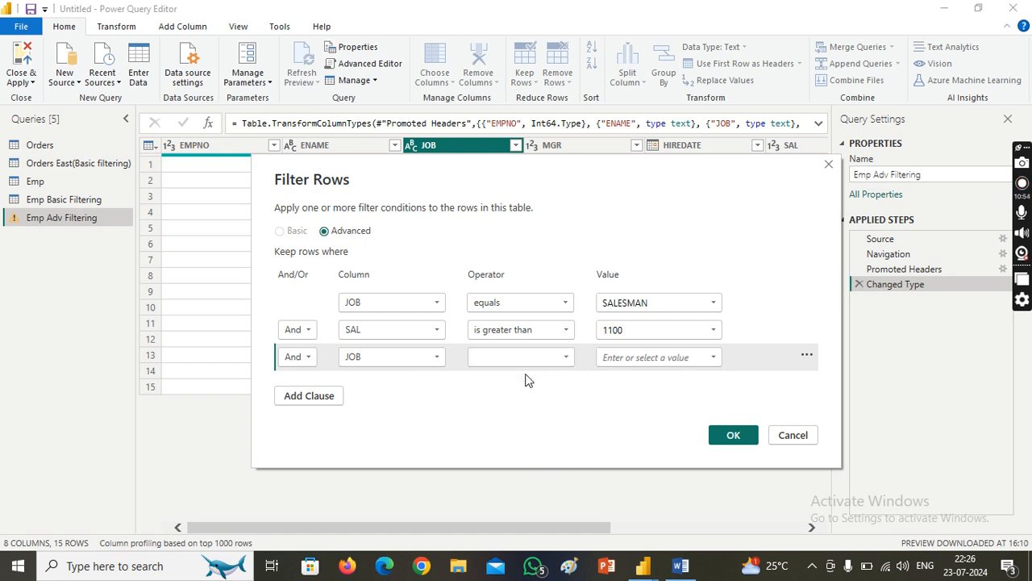
{"action": "left_click", "coordinate": [713, 357]}
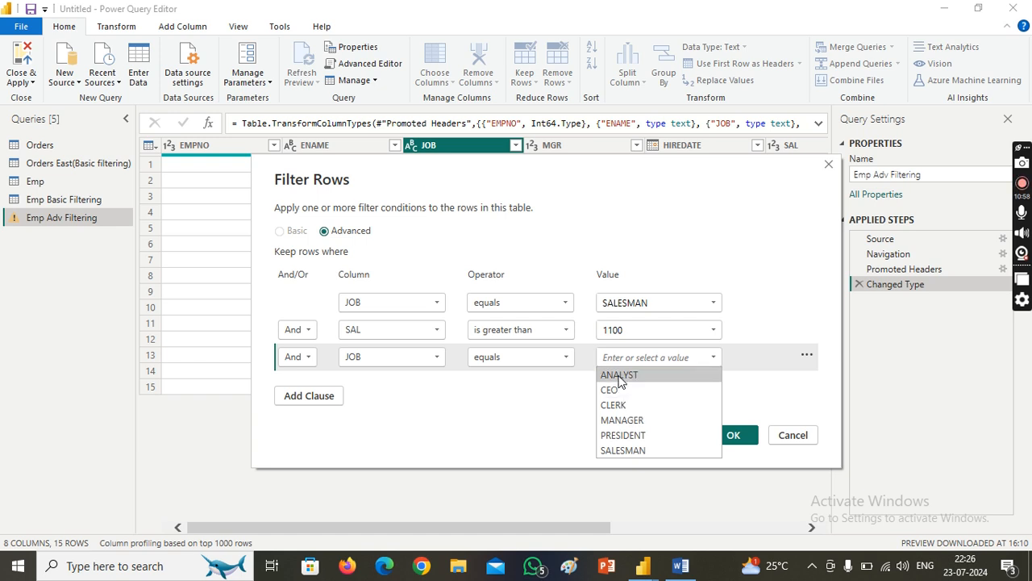
{"action": "left_click", "coordinate": [614, 405]}
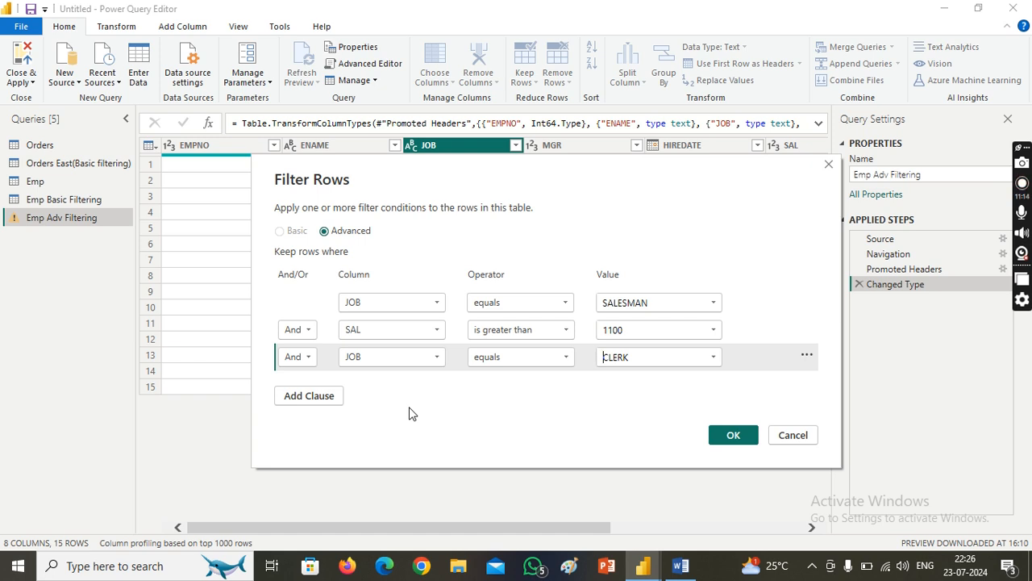
{"action": "left_click", "coordinate": [731, 435]}
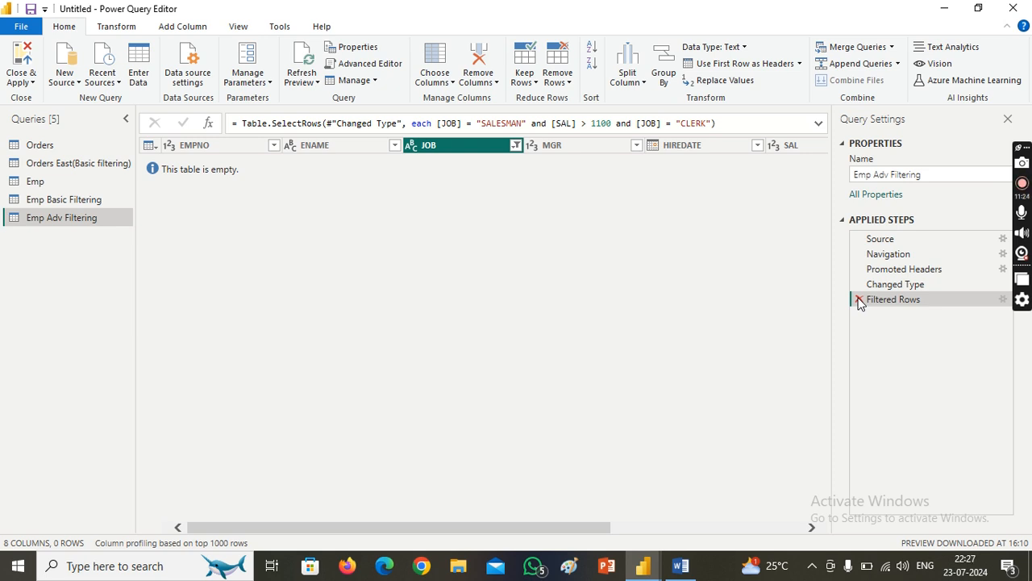
Step: Edit the Filtered Rows step to join the JOB equals CLERK clause with Or, apply it, and check the SAL column
{"action": "left_click", "coordinate": [1003, 299]}
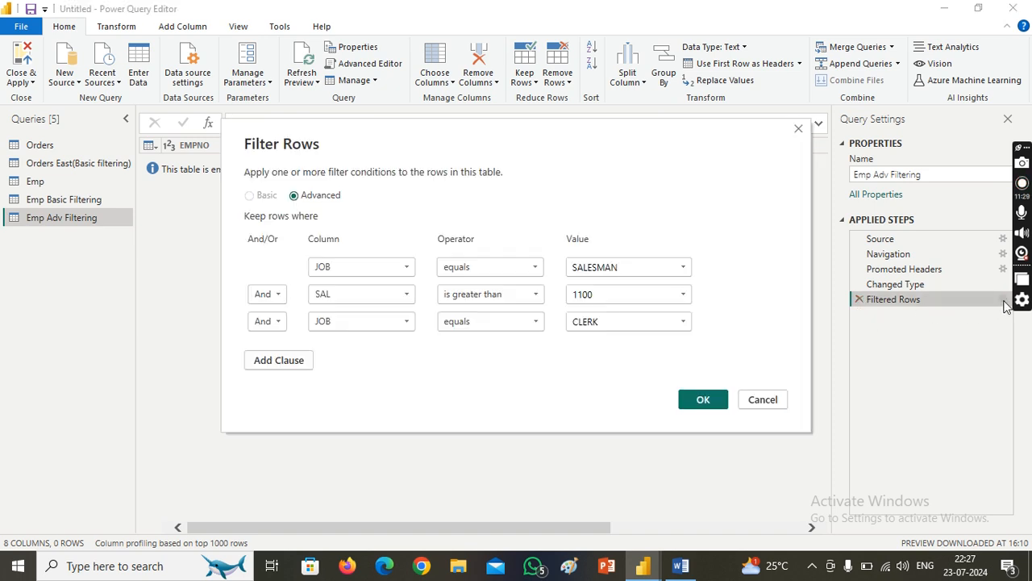
{"action": "left_click", "coordinate": [272, 323]}
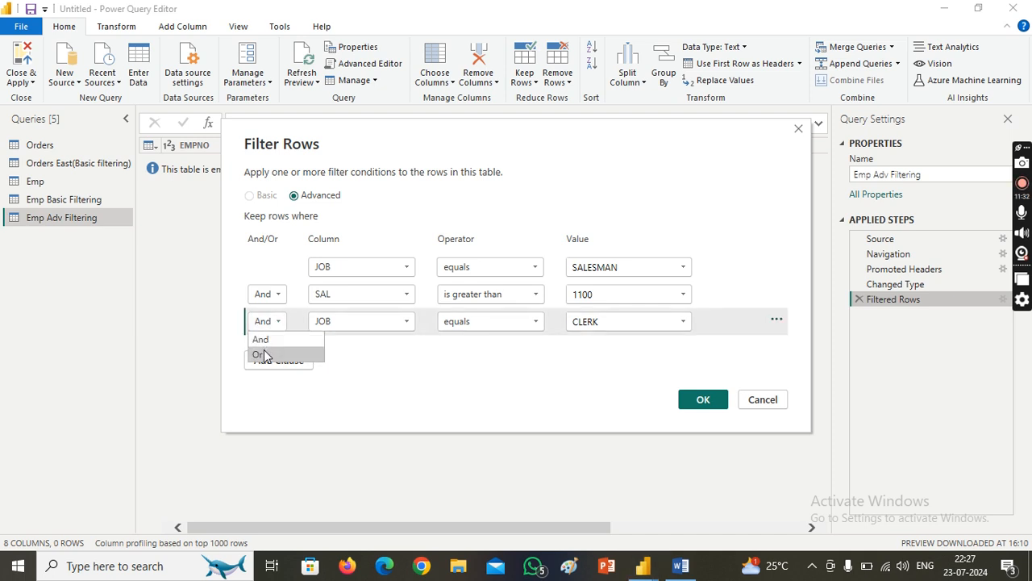
{"action": "left_click", "coordinate": [261, 355]}
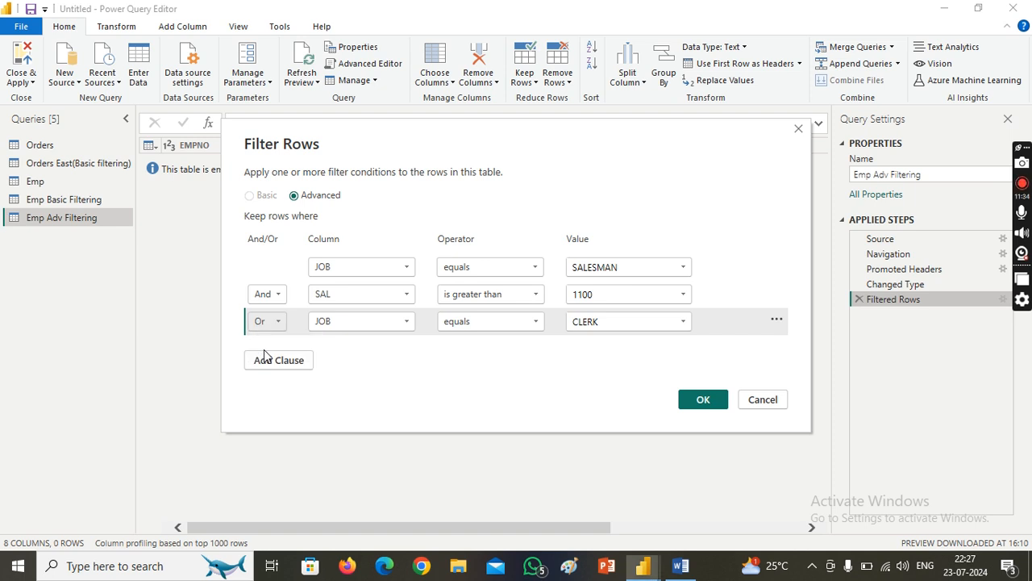
{"action": "left_click", "coordinate": [715, 401]}
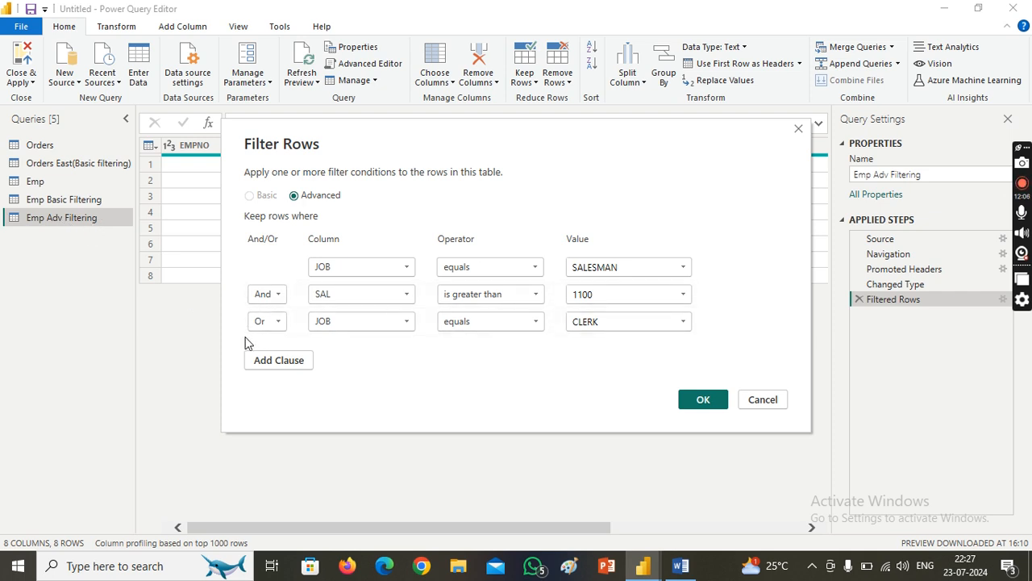
{"action": "left_click", "coordinate": [703, 400]}
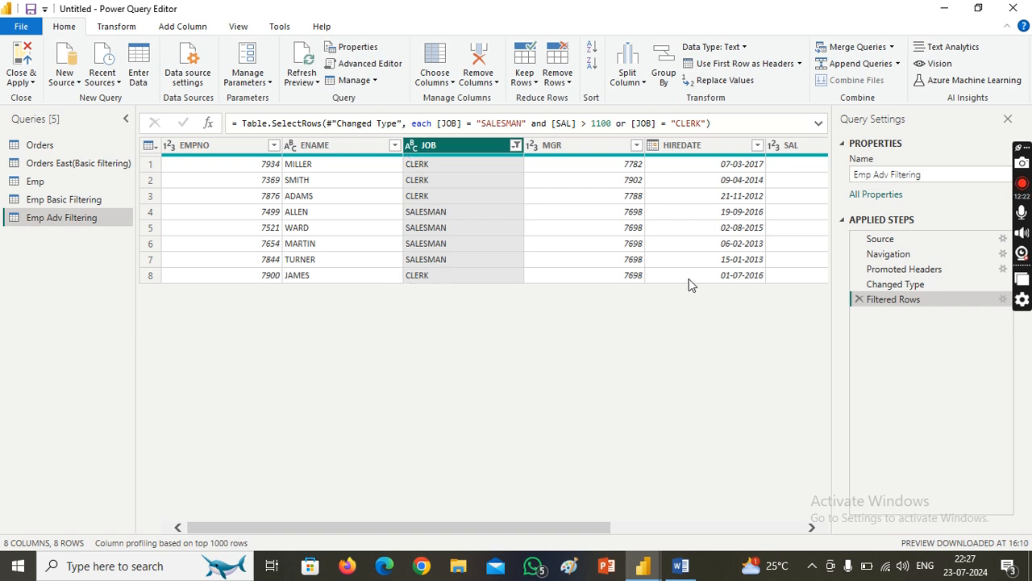
{"action": "left_click_drag", "start_coordinate": [398, 526], "coordinate": [468, 548]}
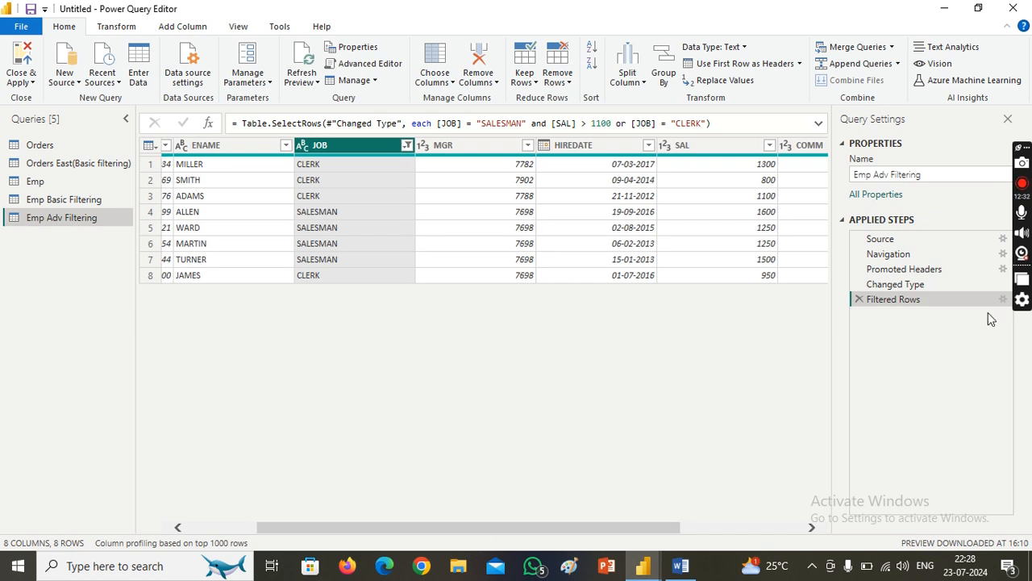
Step: Reopen the Filtered Rows step of Emp Adv Filtering and add a fourth clause, joined with And, on the SAL column
{"action": "double_click", "coordinate": [871, 304]}
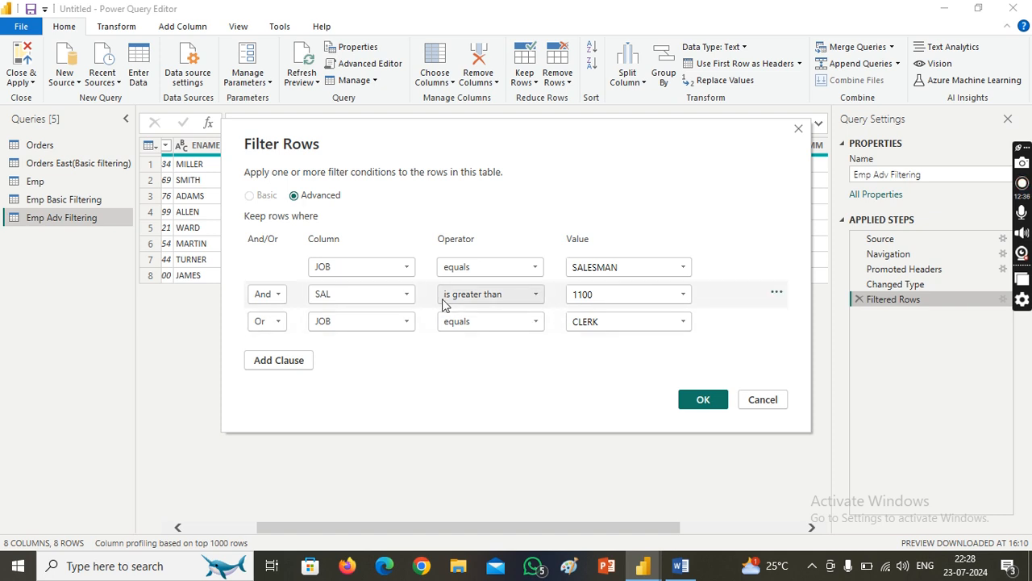
{"action": "left_click", "coordinate": [279, 361]}
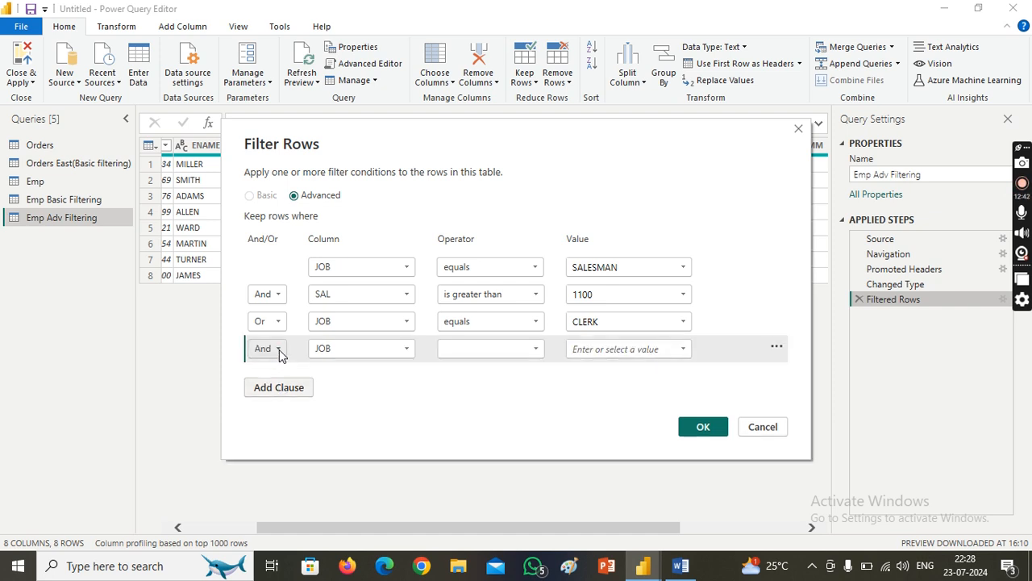
{"action": "left_click", "coordinate": [279, 352]}
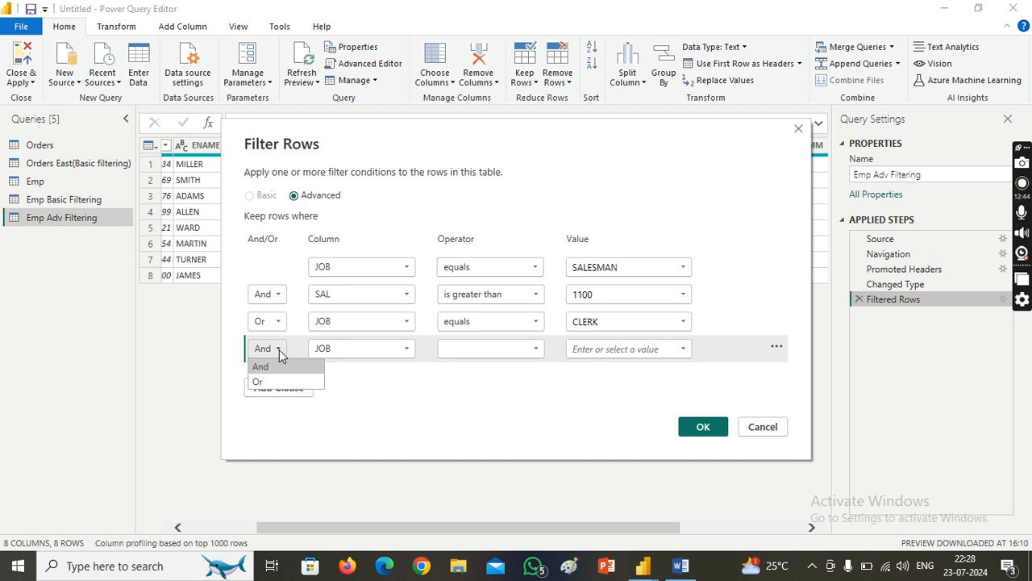
{"action": "left_click", "coordinate": [480, 393]}
{"action": "left_click", "coordinate": [406, 347]}
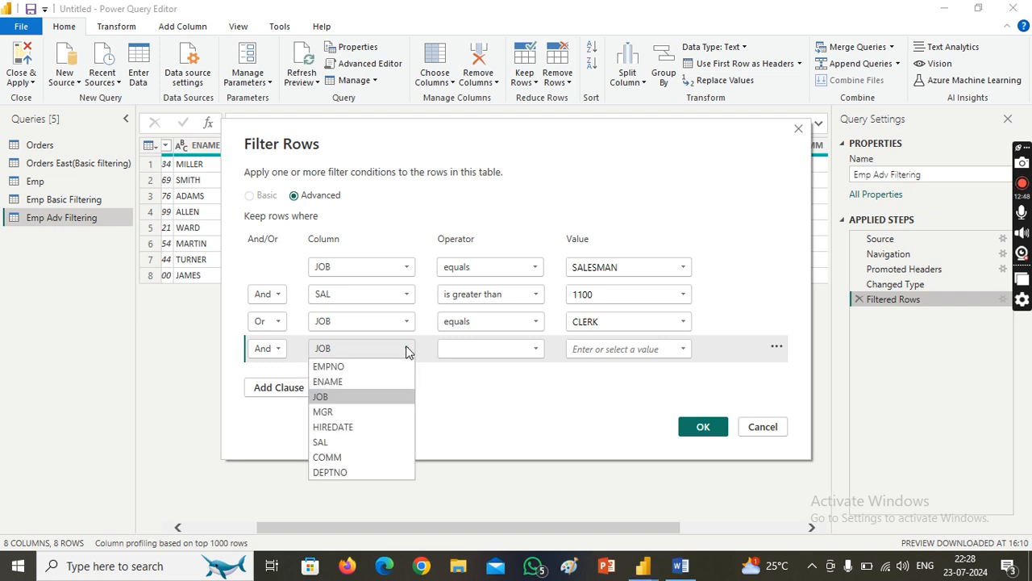
{"action": "left_click", "coordinate": [520, 475]}
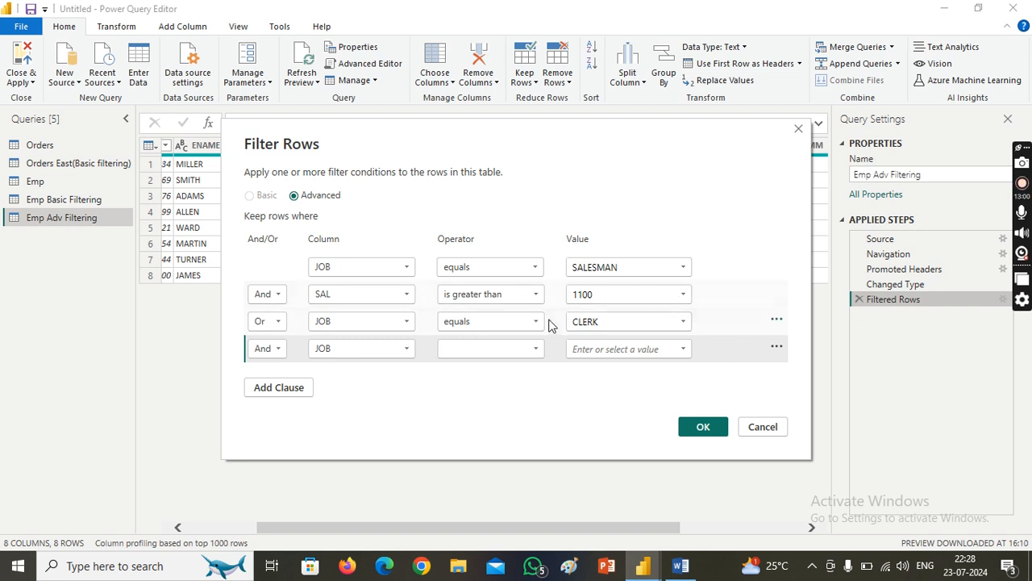
{"action": "left_click", "coordinate": [405, 348]}
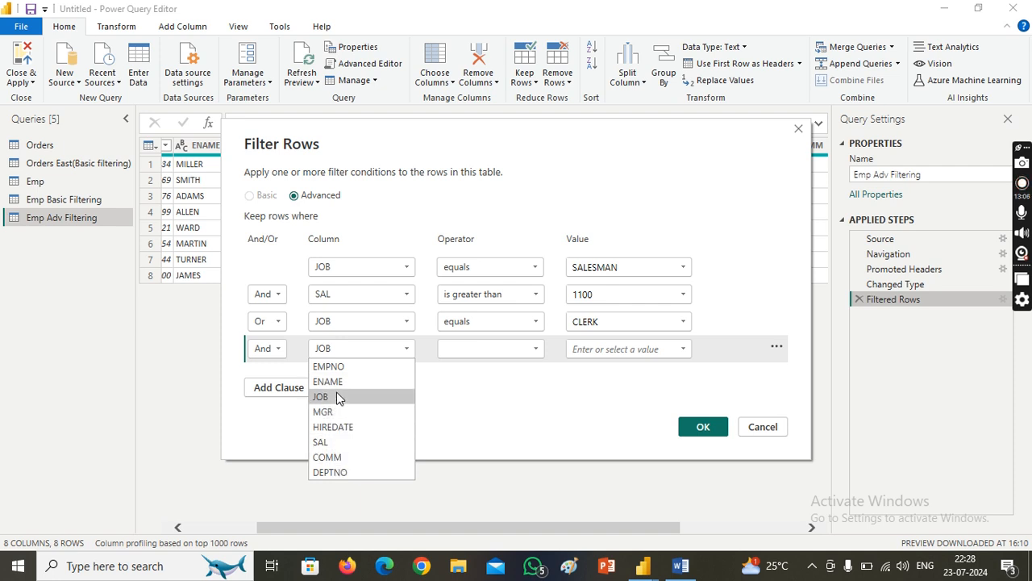
{"action": "left_click", "coordinate": [346, 442]}
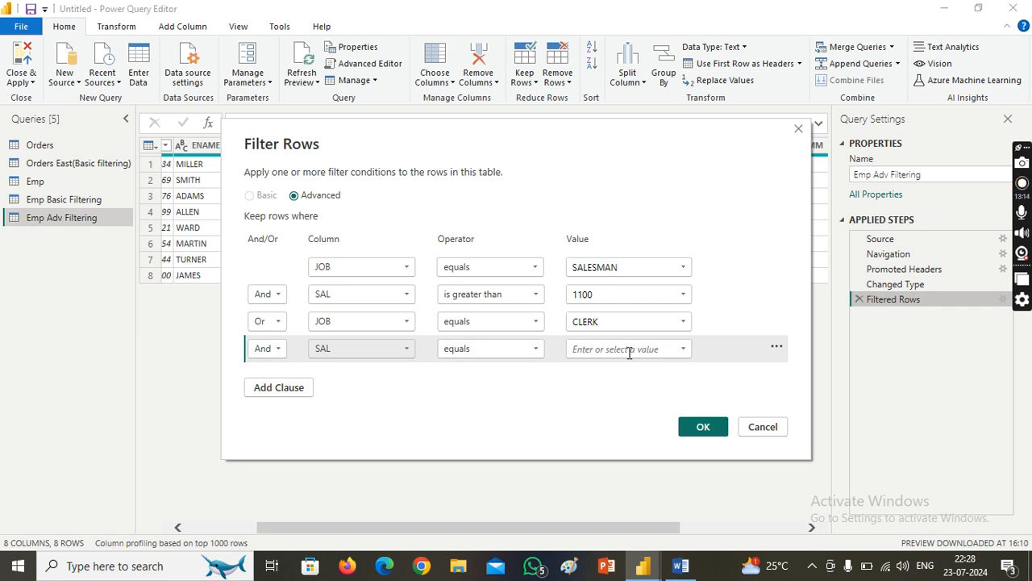
Step: Set the SAL condition in the fourth clause to is greater than 1100 and apply the row filter
{"action": "left_click", "coordinate": [536, 351]}
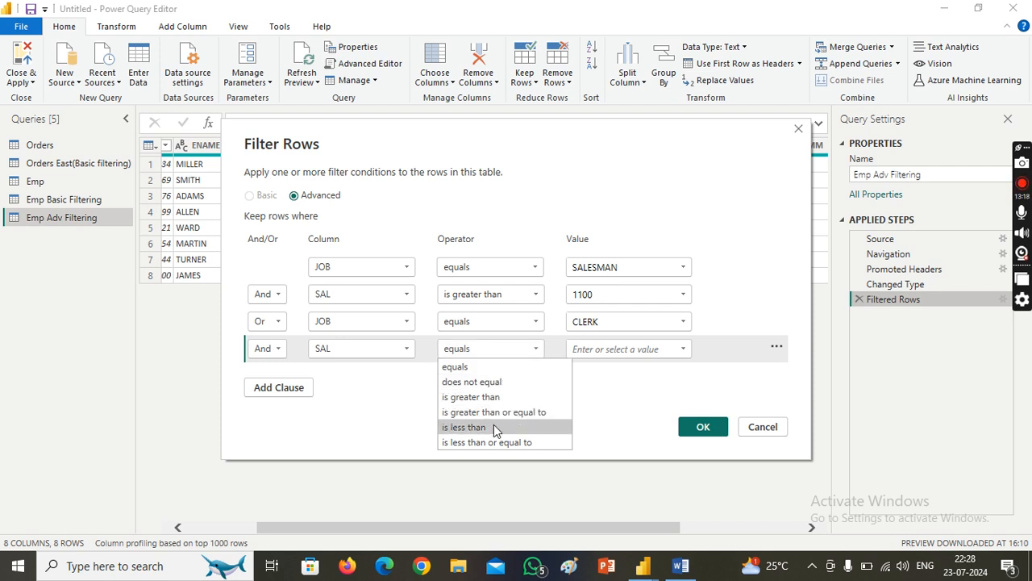
{"action": "left_click", "coordinate": [479, 397]}
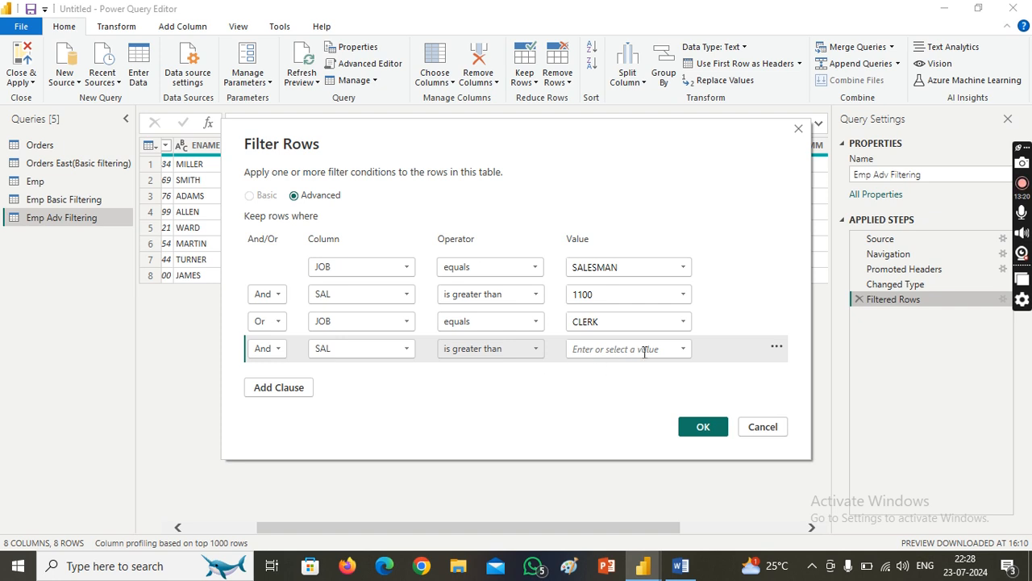
{"action": "left_click", "coordinate": [684, 350]}
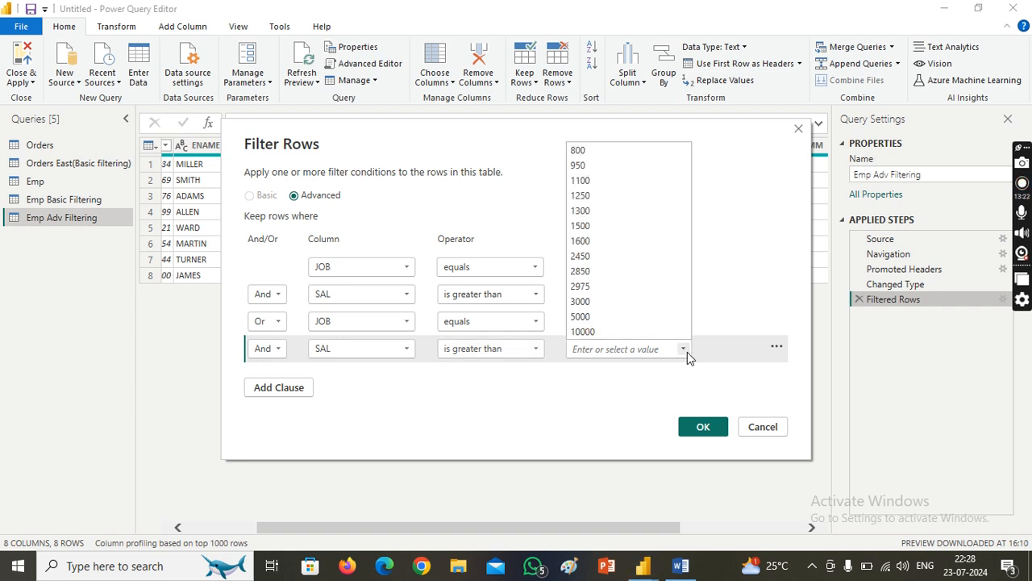
{"action": "left_click", "coordinate": [582, 182]}
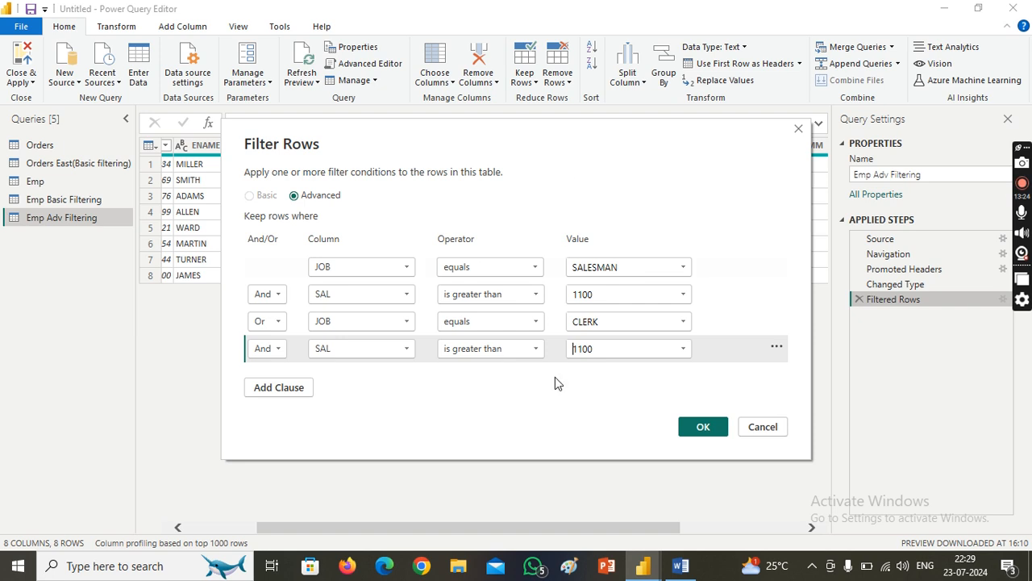
{"action": "left_click", "coordinate": [704, 428]}
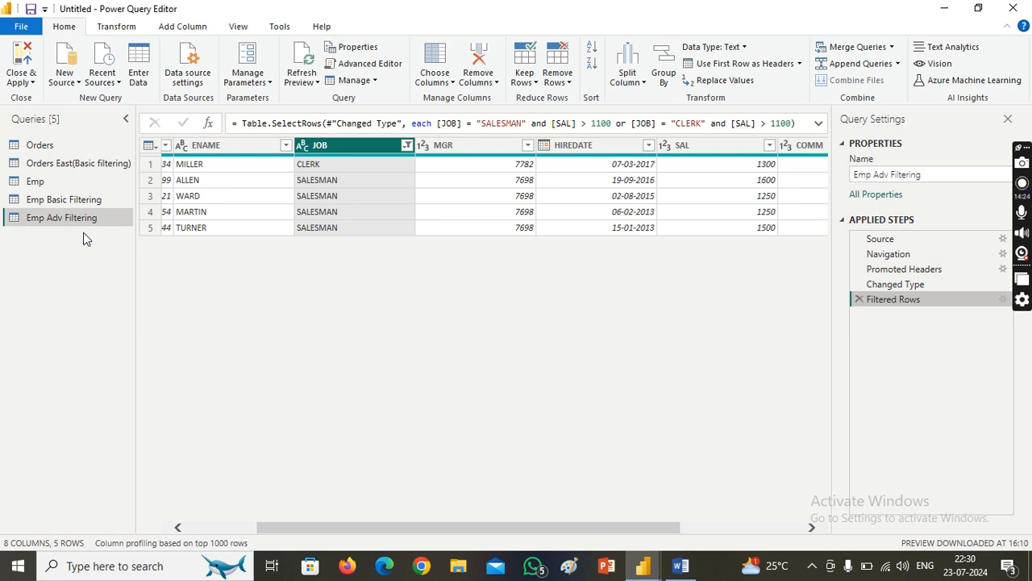
Step: Duplicate the Orders query and rename the copy Orders Adv Filtering
{"action": "left_click", "coordinate": [42, 147]}
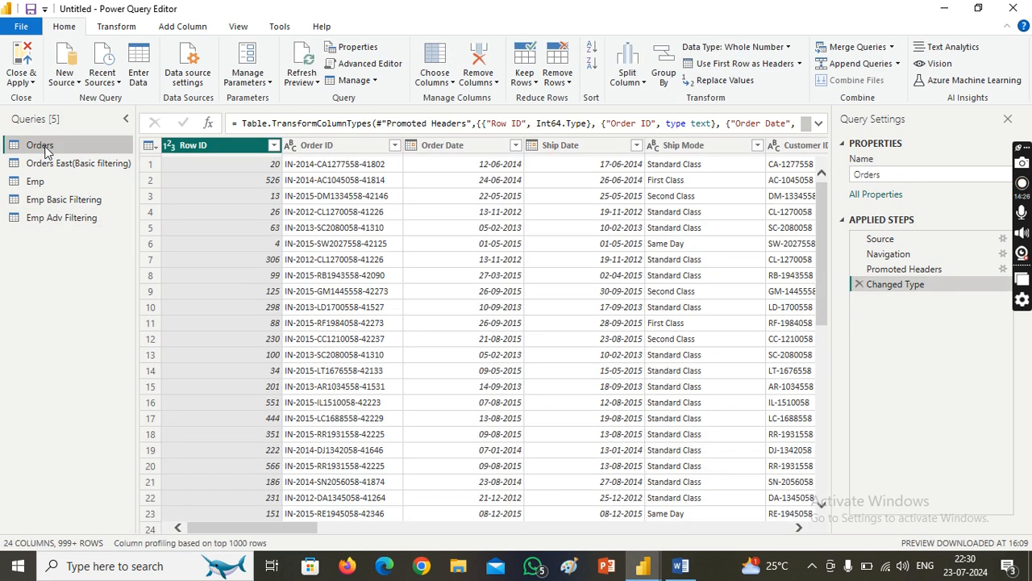
{"action": "right_click", "coordinate": [44, 147]}
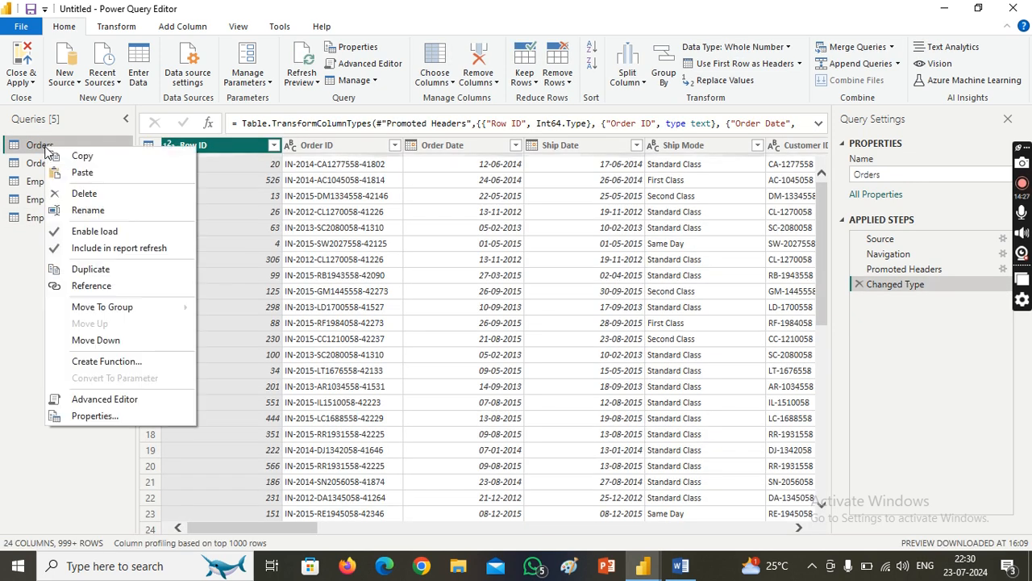
{"action": "left_click", "coordinate": [110, 269]}
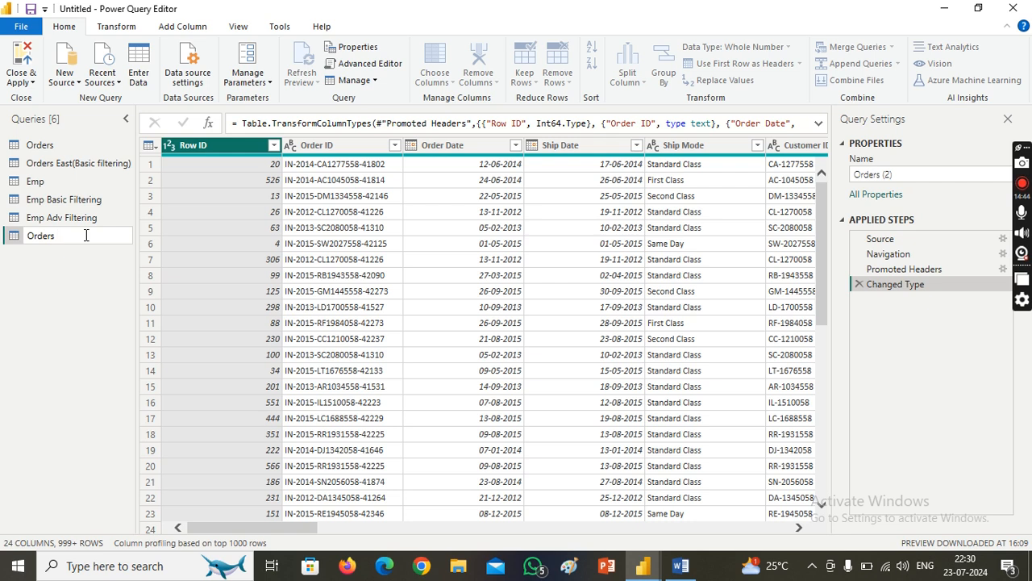
{"action": "key", "text": "Return"}
{"action": "type", "text": "tering"}
{"action": "key", "text": "Return"}
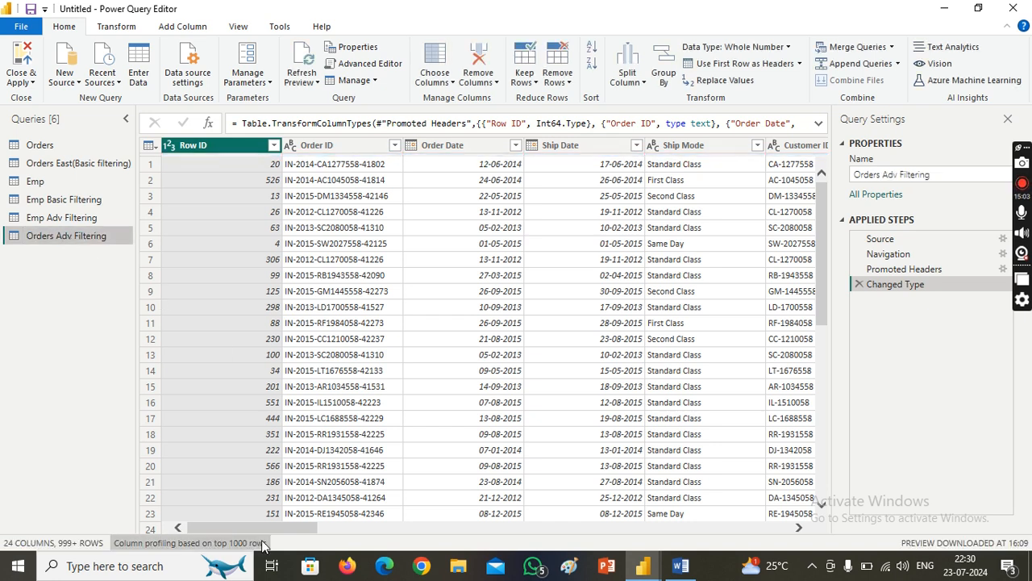
Step: Go to the Sales column, open a Greater Than number filter on it, and switch the filter to Advanced
{"action": "left_click_drag", "start_coordinate": [252, 526], "coordinate": [180, 518]}
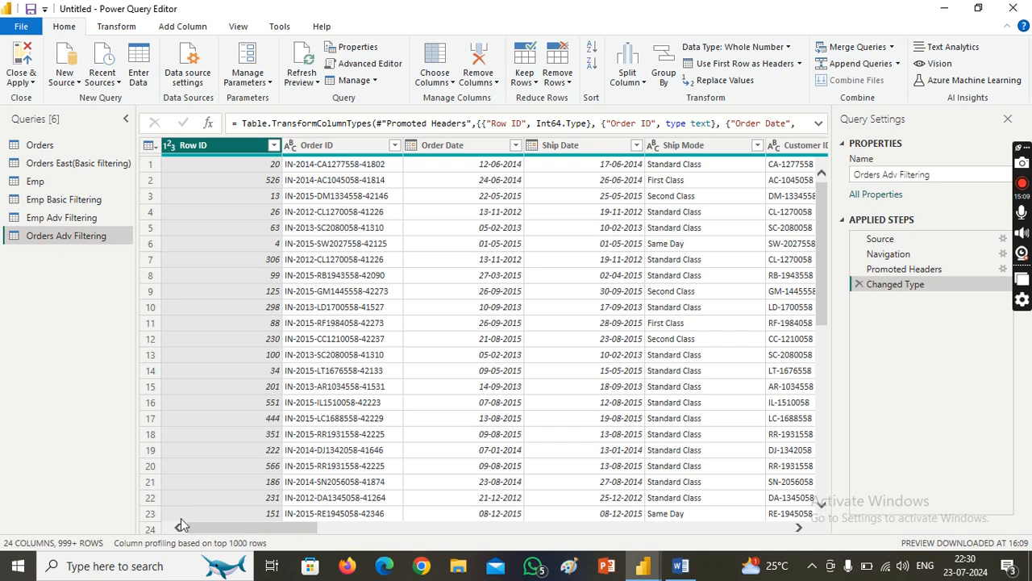
{"action": "left_click", "coordinate": [442, 79]}
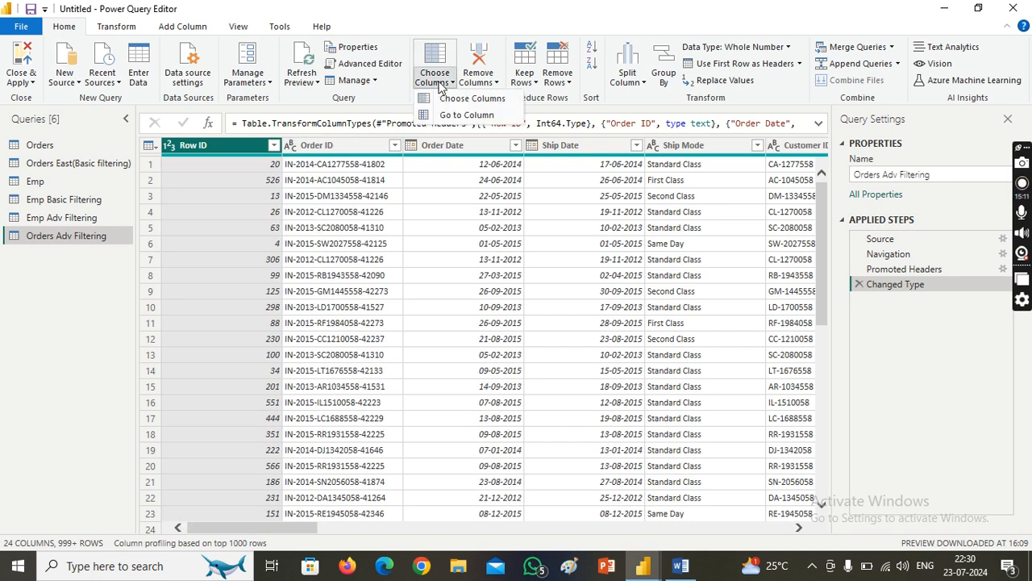
{"action": "left_click", "coordinate": [464, 117]}
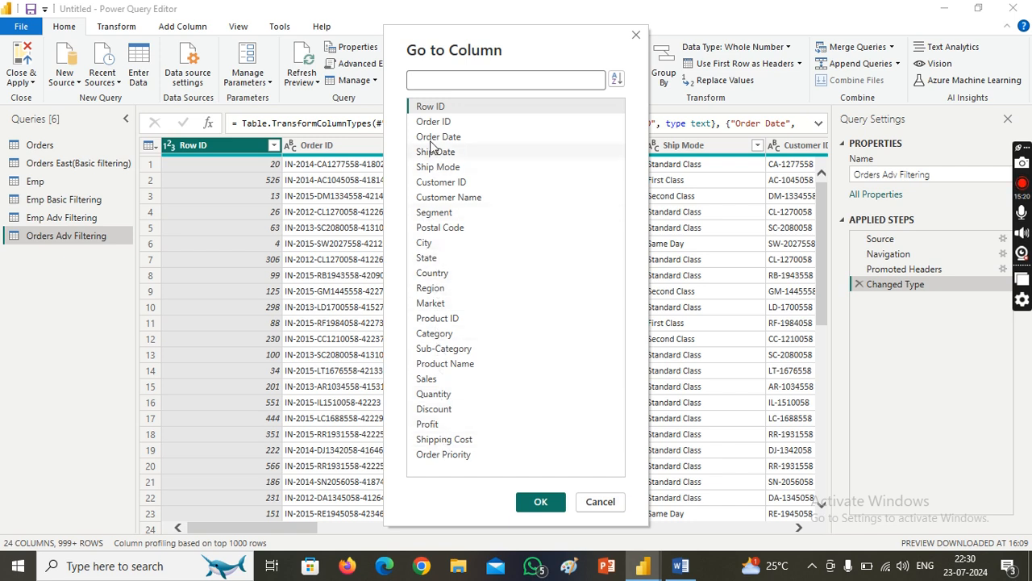
{"action": "double_click", "coordinate": [435, 379]}
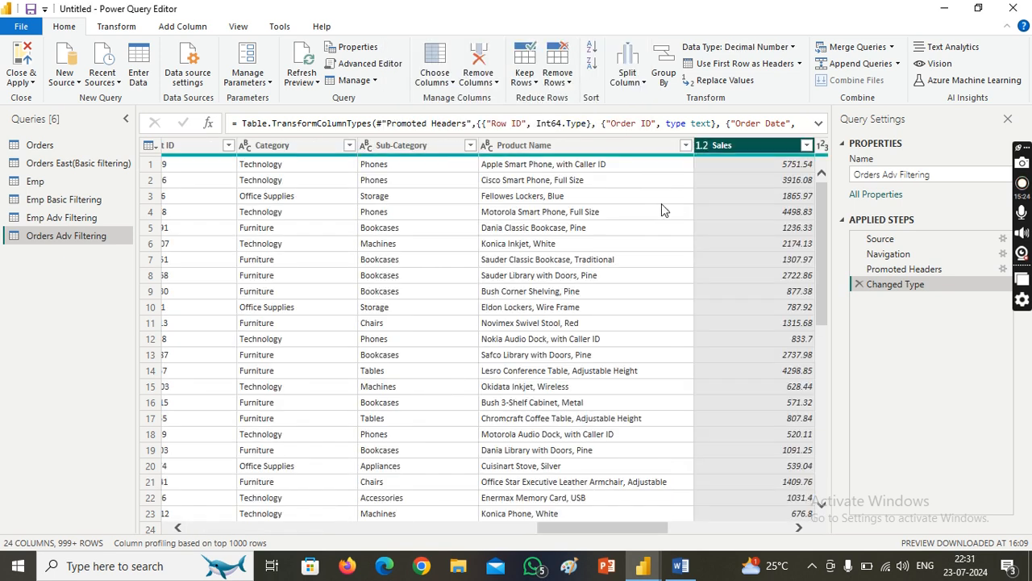
{"action": "left_click", "coordinate": [806, 145]}
{"action": "mouse_move", "coordinate": [631, 261]}
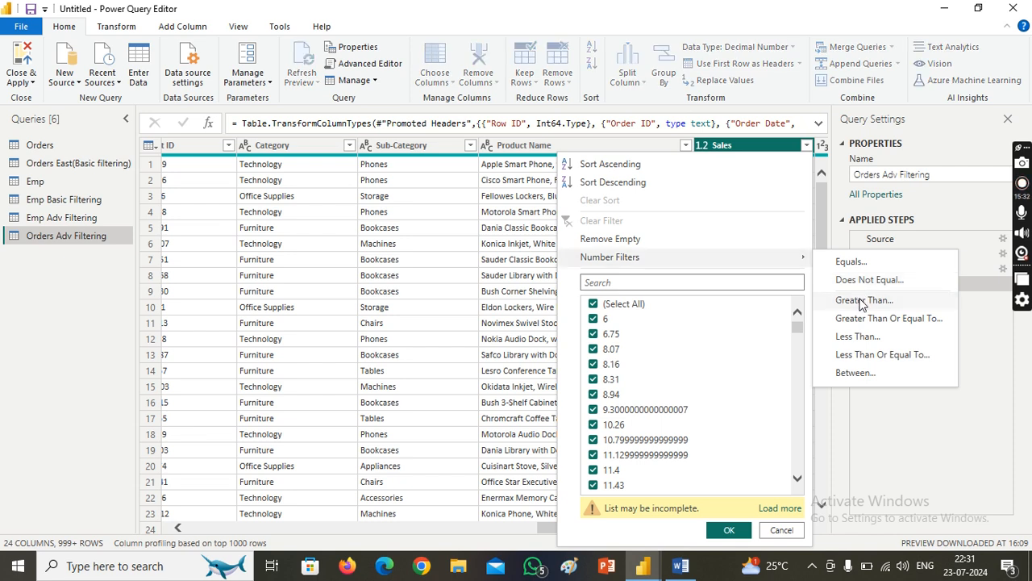
{"action": "left_click", "coordinate": [861, 299]}
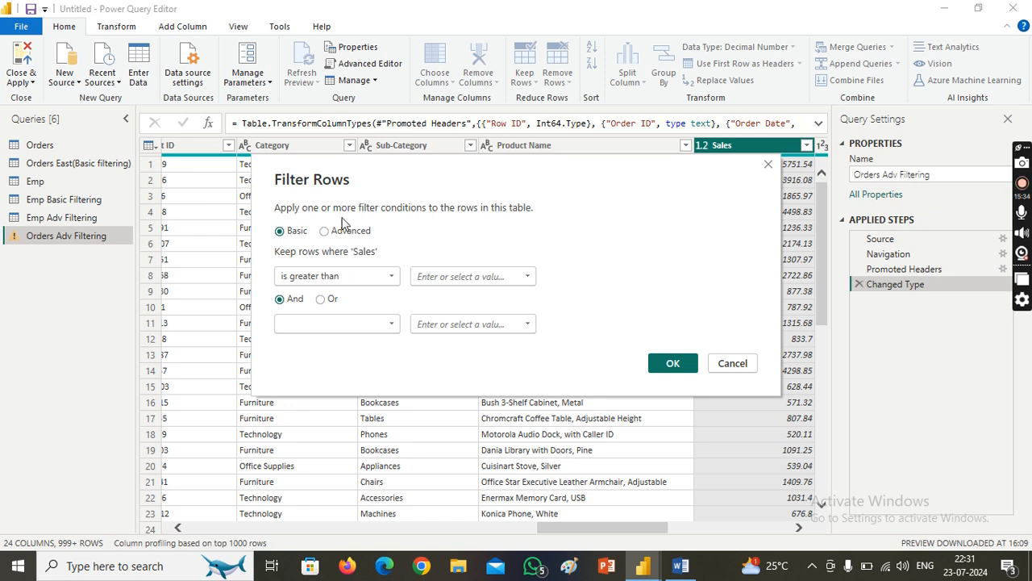
{"action": "left_click", "coordinate": [324, 231]}
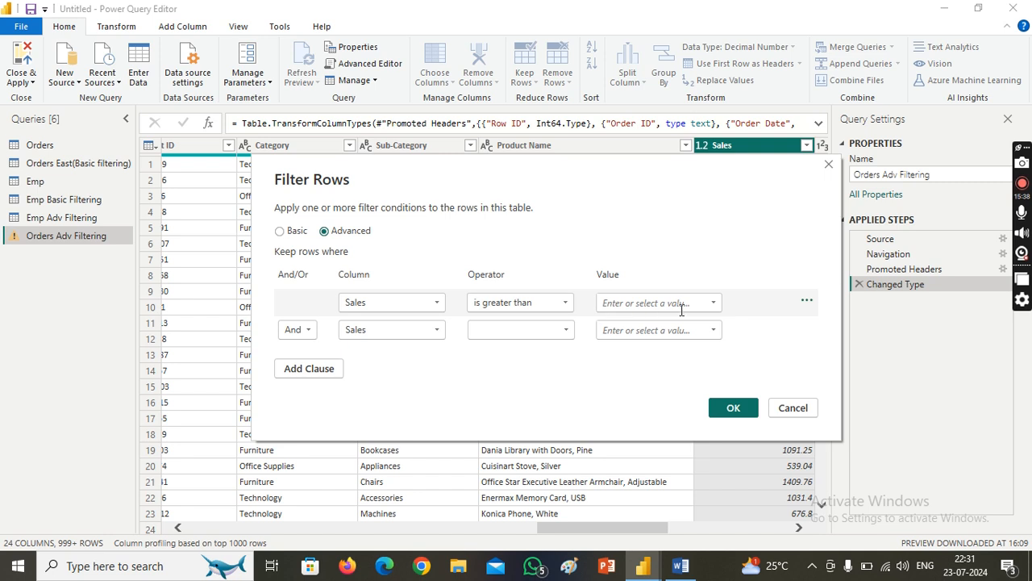
Step: Set the value of the first Sales condition to 2080.3199999999997
{"action": "left_click", "coordinate": [715, 307]}
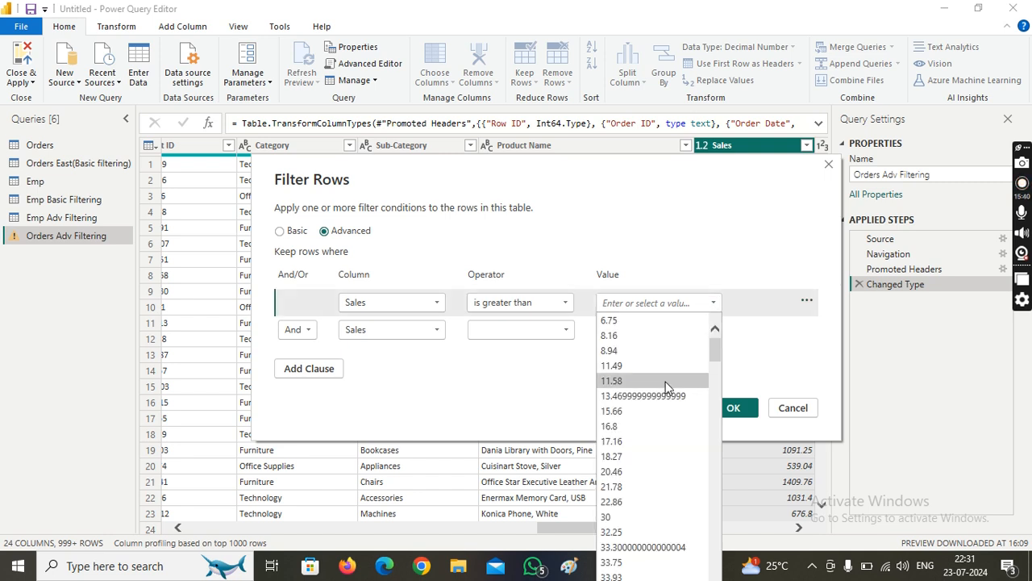
{"action": "left_click_drag", "start_coordinate": [714, 347], "coordinate": [715, 569]}
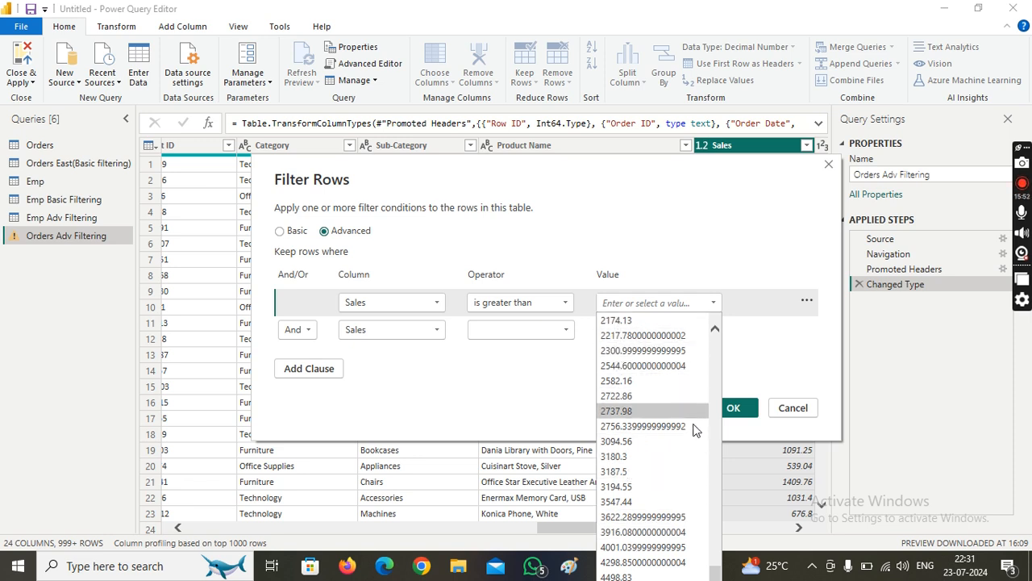
{"action": "scroll", "coordinate": [714, 574], "scroll_direction": "up", "scroll_amount": 2}
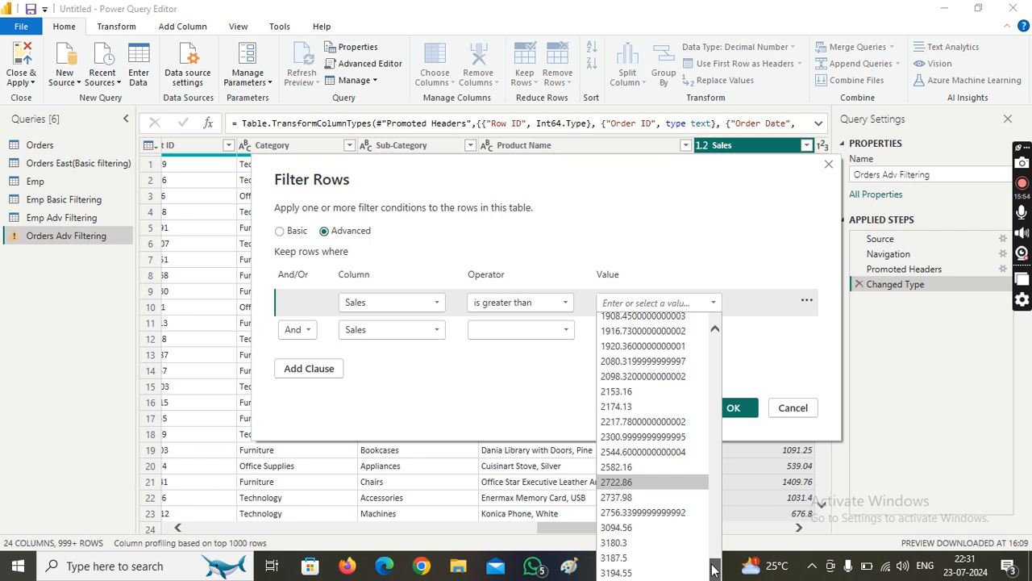
{"action": "left_click", "coordinate": [614, 363]}
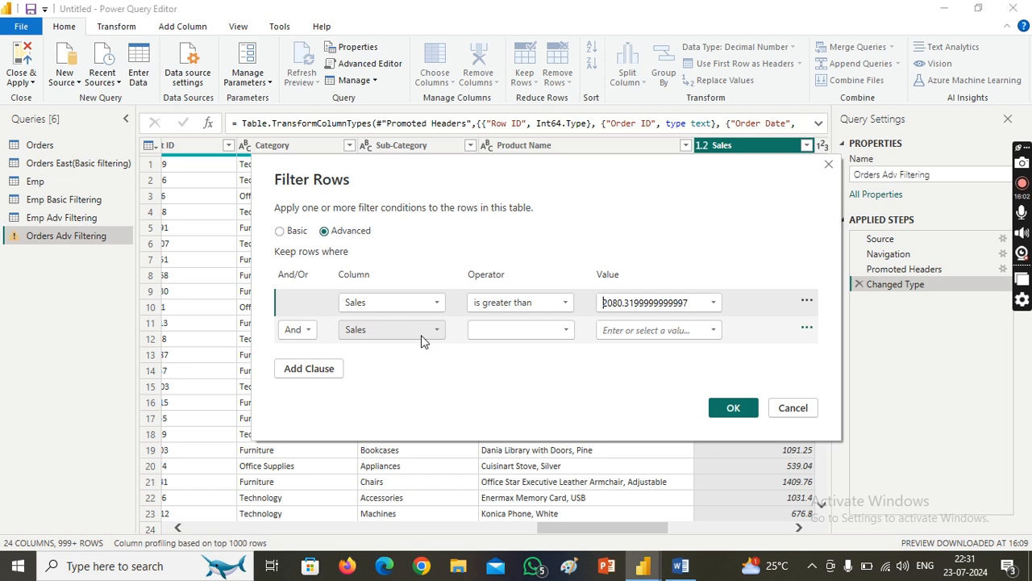
Step: Set the second condition to And Sales is less than or equal to 3180.3, and apply the row filter
{"action": "left_click", "coordinate": [556, 330]}
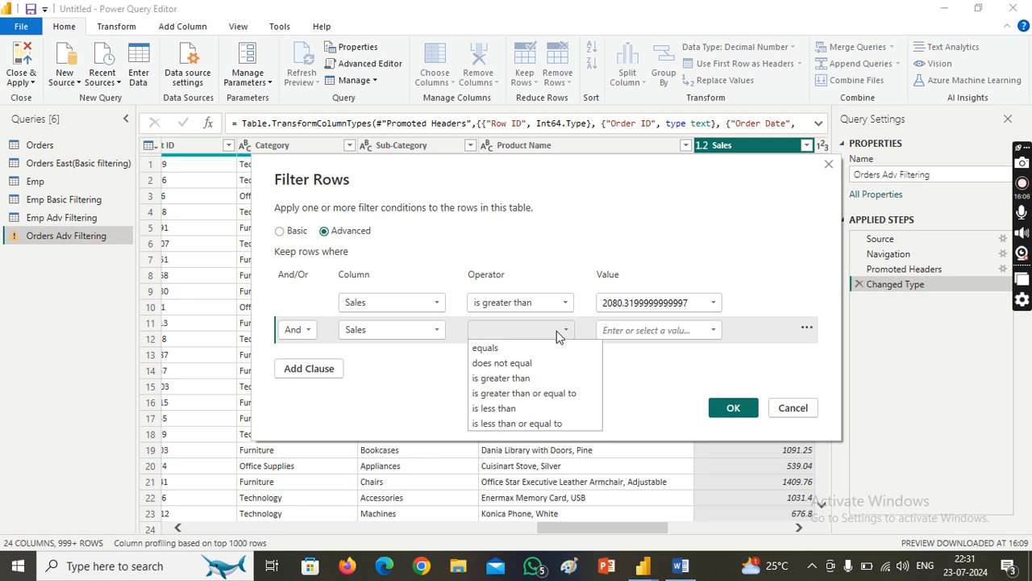
{"action": "left_click", "coordinate": [529, 423]}
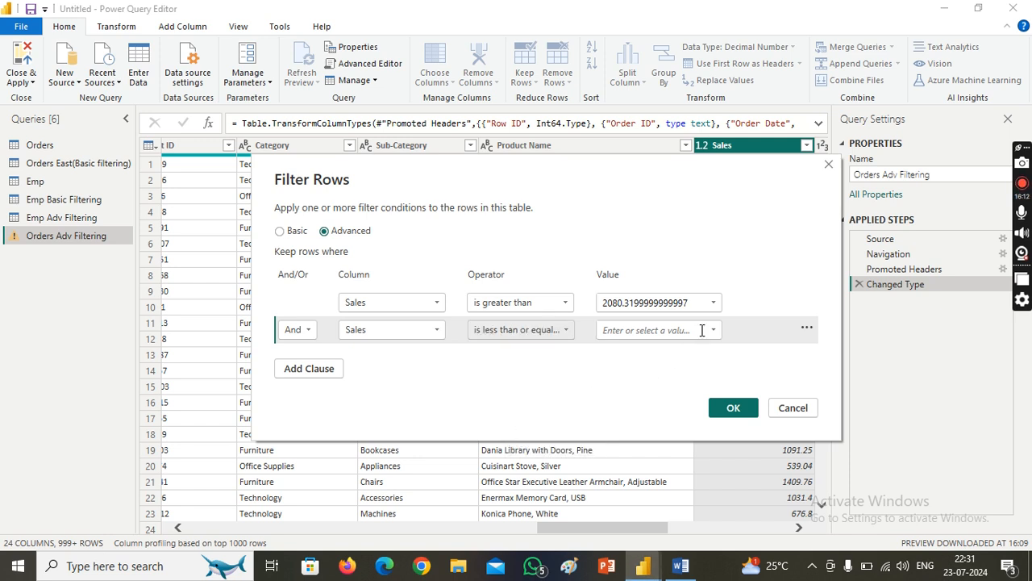
{"action": "left_click", "coordinate": [713, 331]}
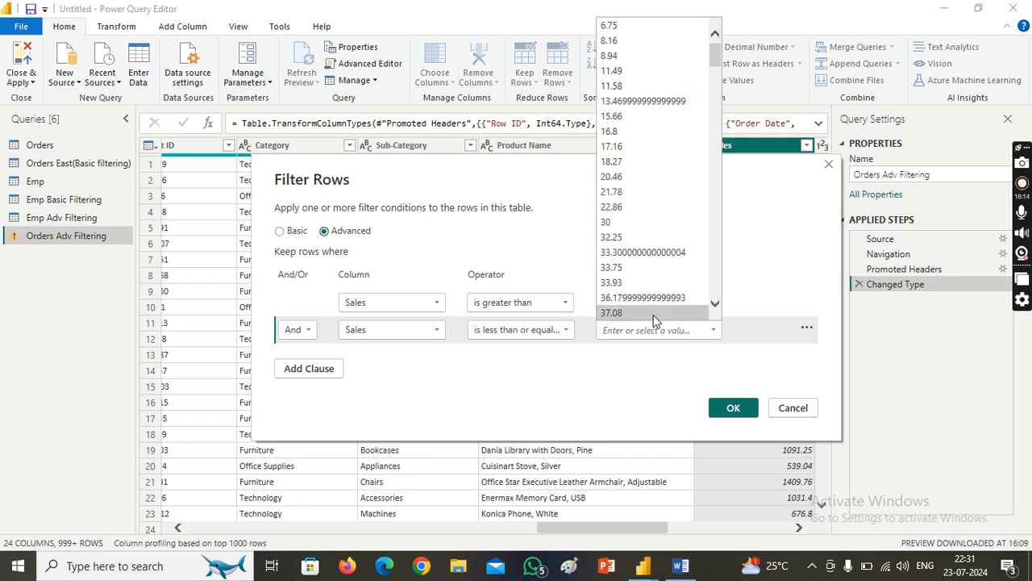
{"action": "left_click_drag", "start_coordinate": [718, 63], "coordinate": [716, 278]}
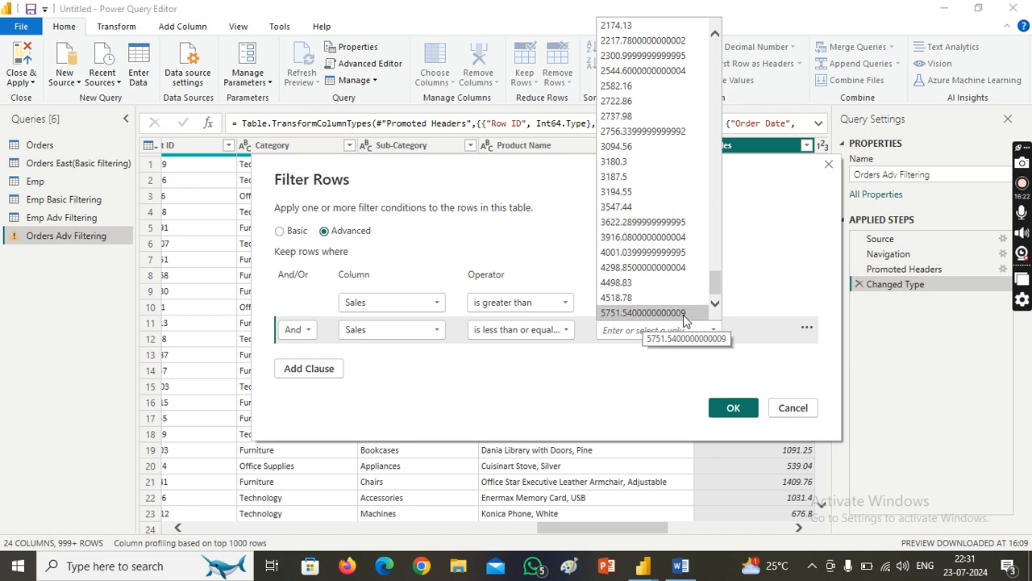
{"action": "left_click", "coordinate": [616, 167]}
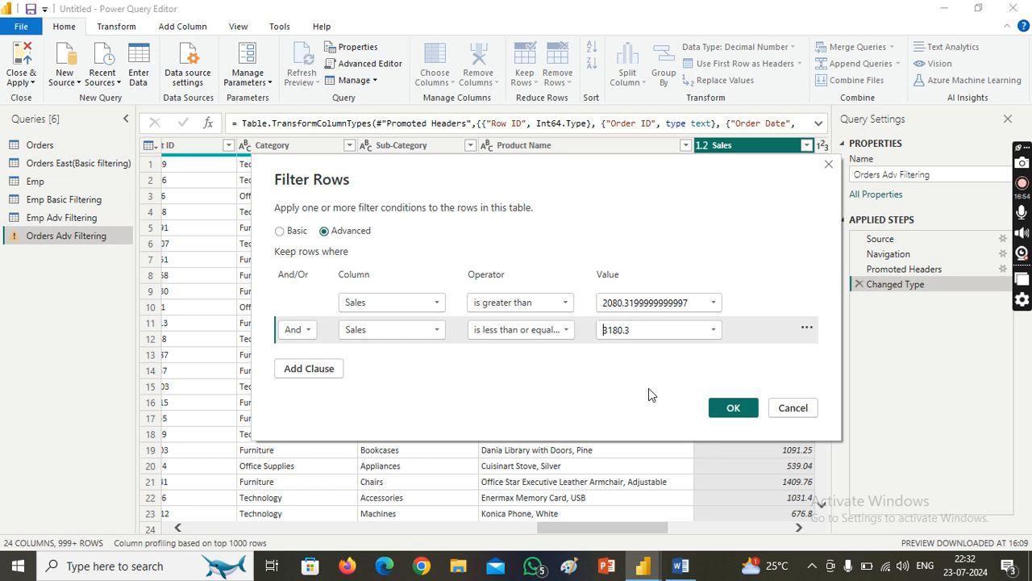
{"action": "left_click", "coordinate": [729, 409]}
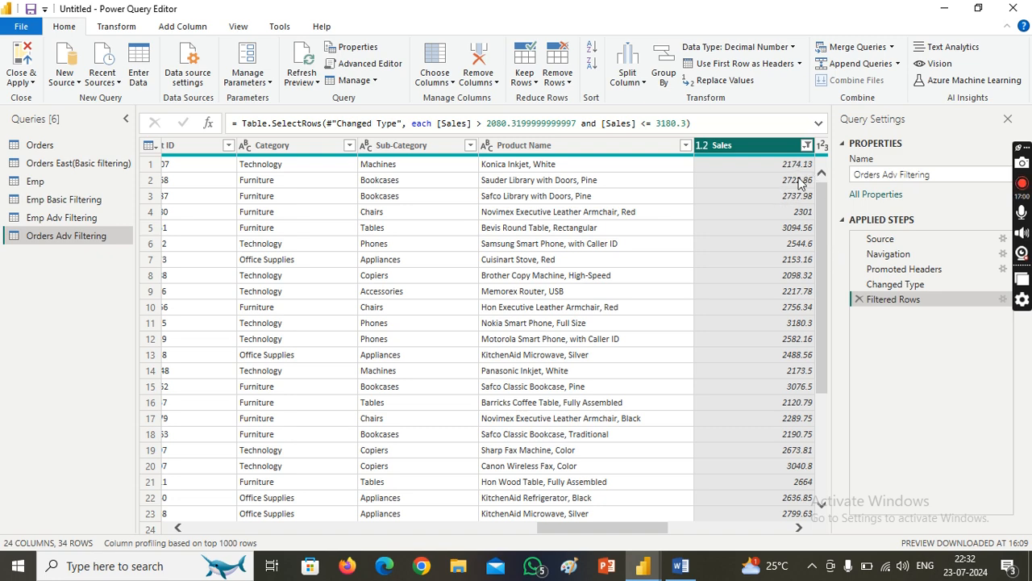
Step: Review the filtered Sales values and the settings of the Filtered Rows step, closing them without changes
{"action": "left_click_drag", "start_coordinate": [817, 218], "coordinate": [822, 198]}
{"action": "left_click", "coordinate": [1002, 300]}
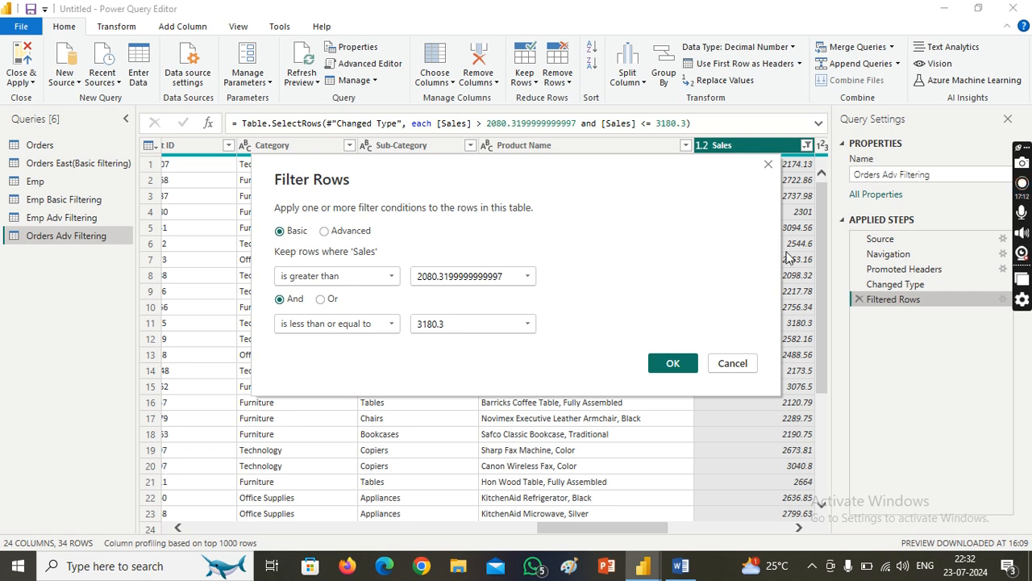
{"action": "left_click", "coordinate": [768, 166]}
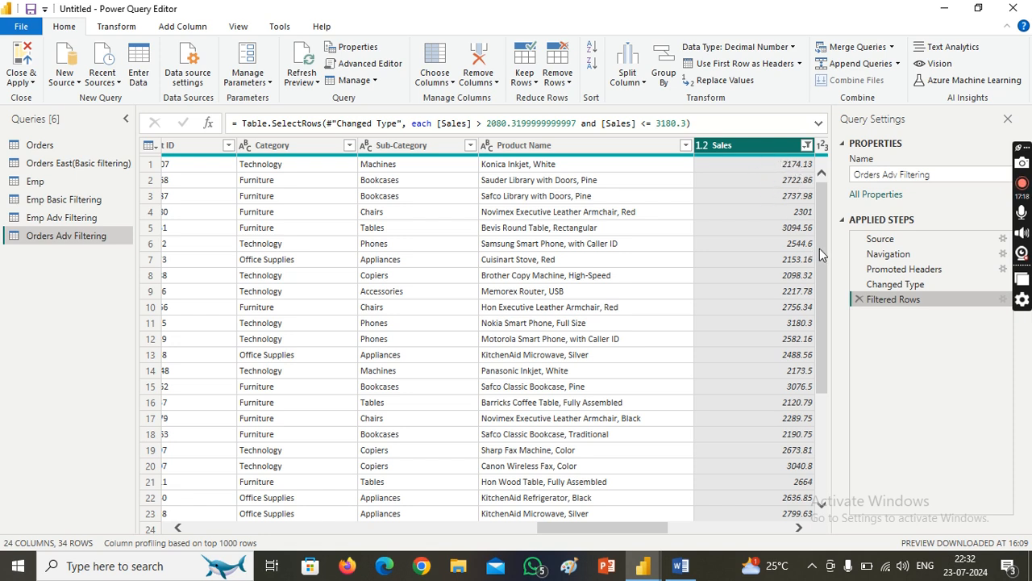
Step: Inspect the individual filtered Sales values from row 12 down to the last row, and recheck the Filtered Rows conditions, accepting them as they are
{"action": "left_click_drag", "start_coordinate": [820, 248], "coordinate": [843, 403]}
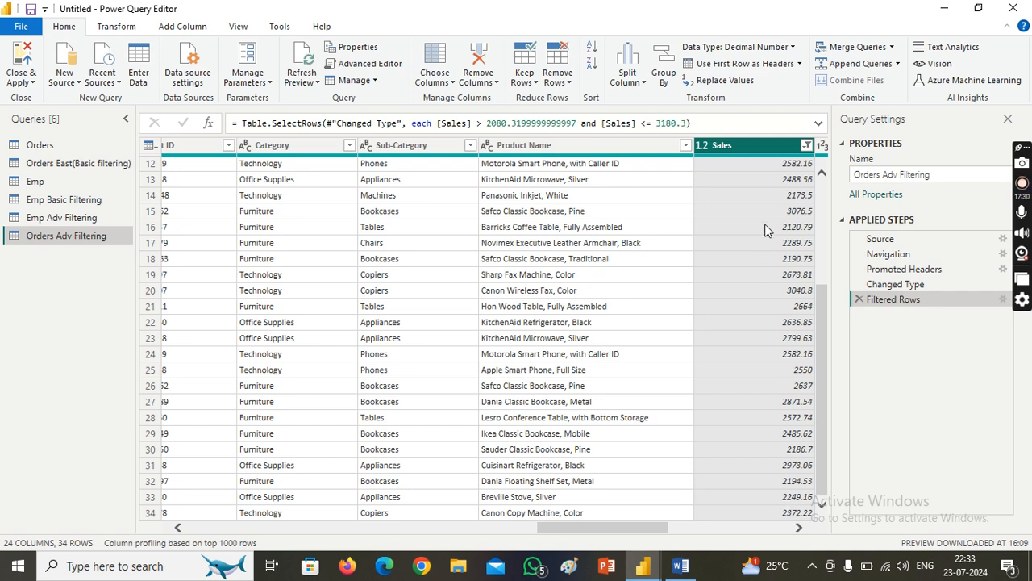
{"action": "left_click", "coordinate": [788, 168]}
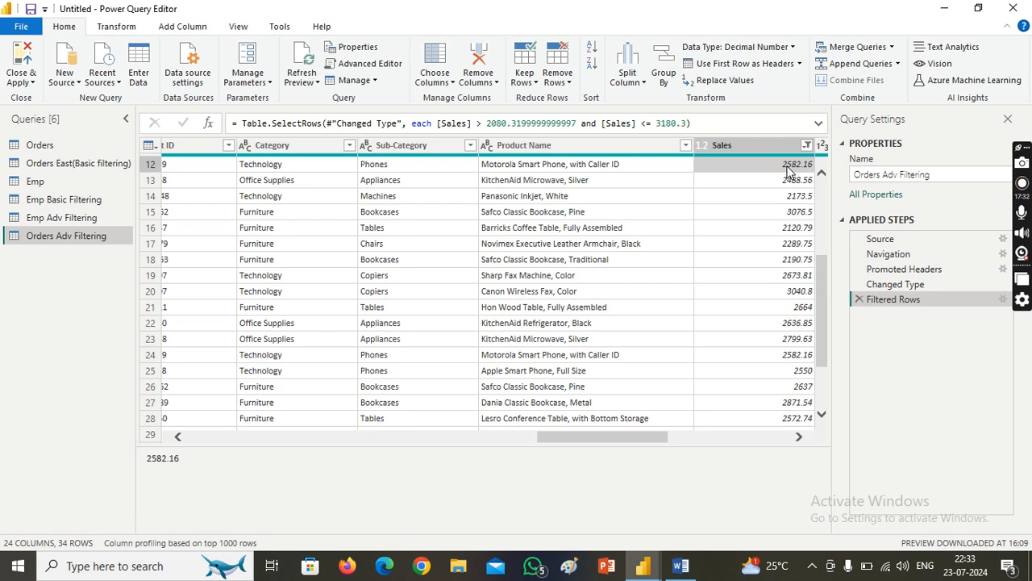
{"action": "key", "text": "Down"}
{"action": "key", "text": "Down"}
{"action": "key", "text": "Down"}
{"action": "key", "text": "Down"}
{"action": "key", "text": "Down"}
{"action": "key", "text": "Down"}
{"action": "key", "text": "Down"}
{"action": "key", "text": "Down"}
{"action": "key", "text": "Down"}
{"action": "key", "text": "Down"}
{"action": "key", "text": "Down"}
{"action": "key", "text": "Down"}
{"action": "key", "text": "Down"}
{"action": "key", "text": "Down"}
{"action": "key", "text": "Down"}
{"action": "key", "text": "Down"}
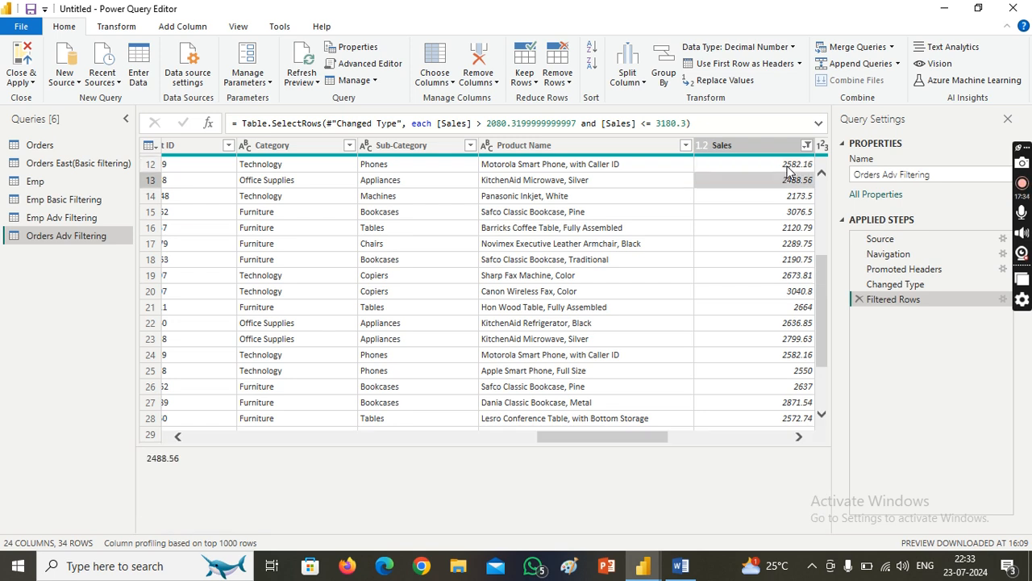
{"action": "key", "text": "Down"}
{"action": "key", "text": "Down"}
{"action": "key", "text": "Down"}
{"action": "key", "text": "Down"}
{"action": "key", "text": "Down"}
{"action": "key", "text": "Down"}
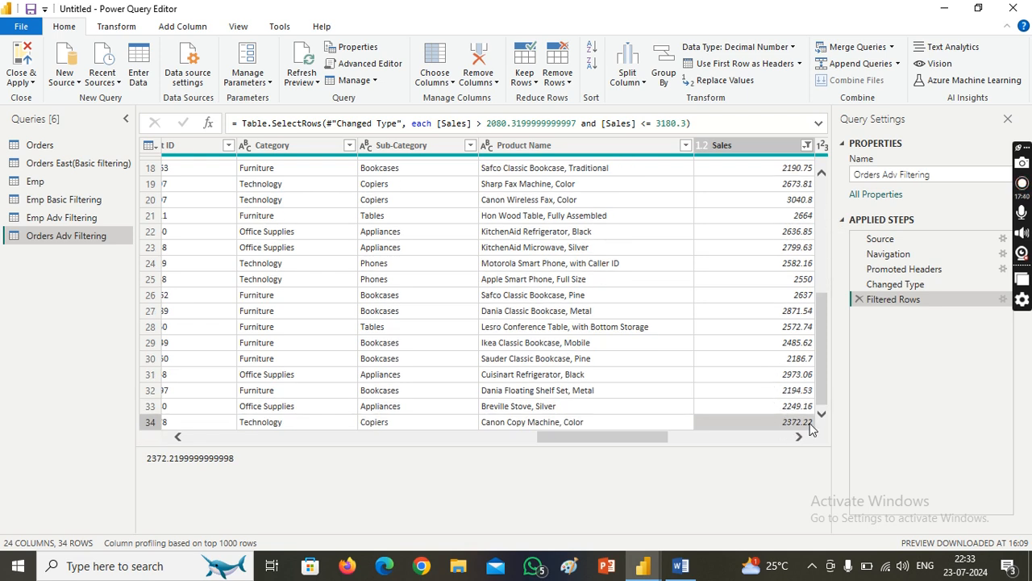
{"action": "left_click", "coordinate": [1002, 299]}
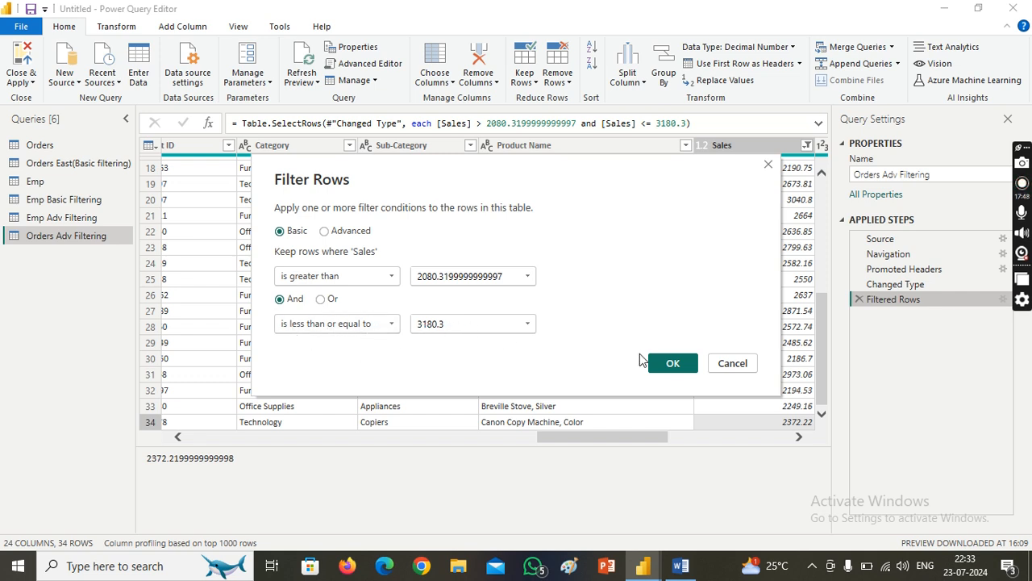
{"action": "left_click", "coordinate": [671, 370]}
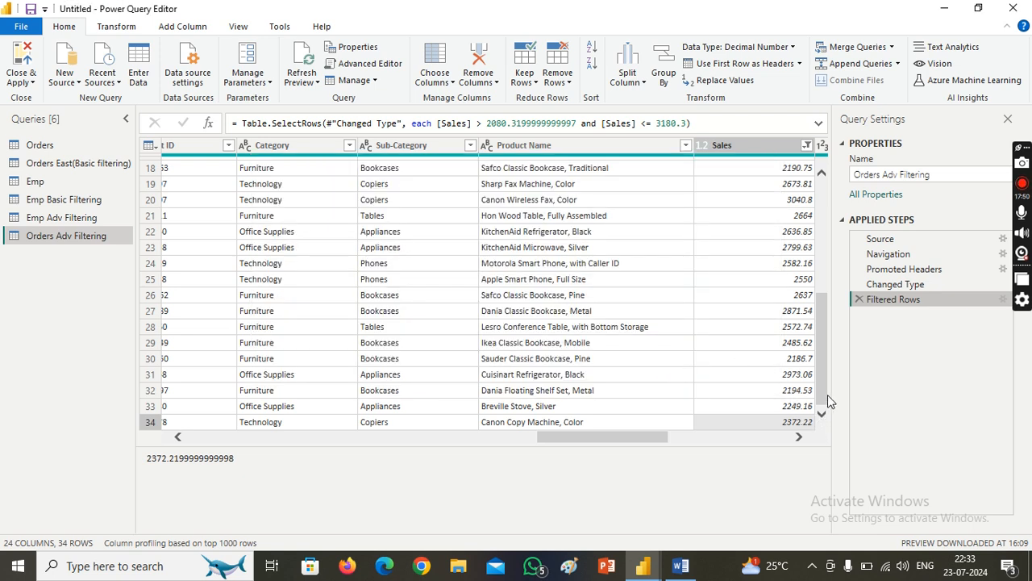